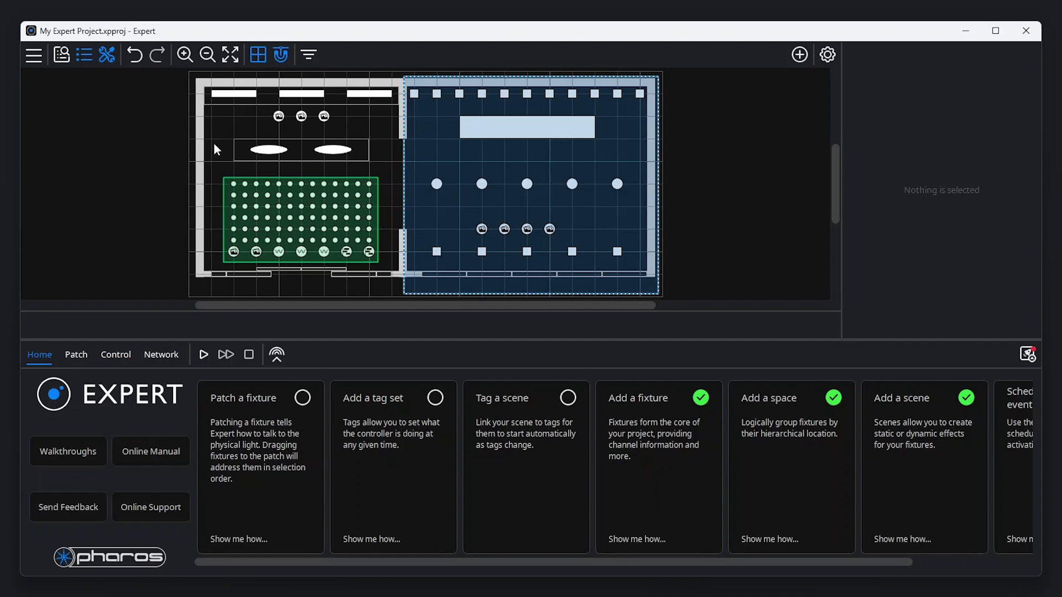
Inspect the space and the left ellipse fixture, then view the project's network devices
left_click(270, 155)
left_click(273, 151)
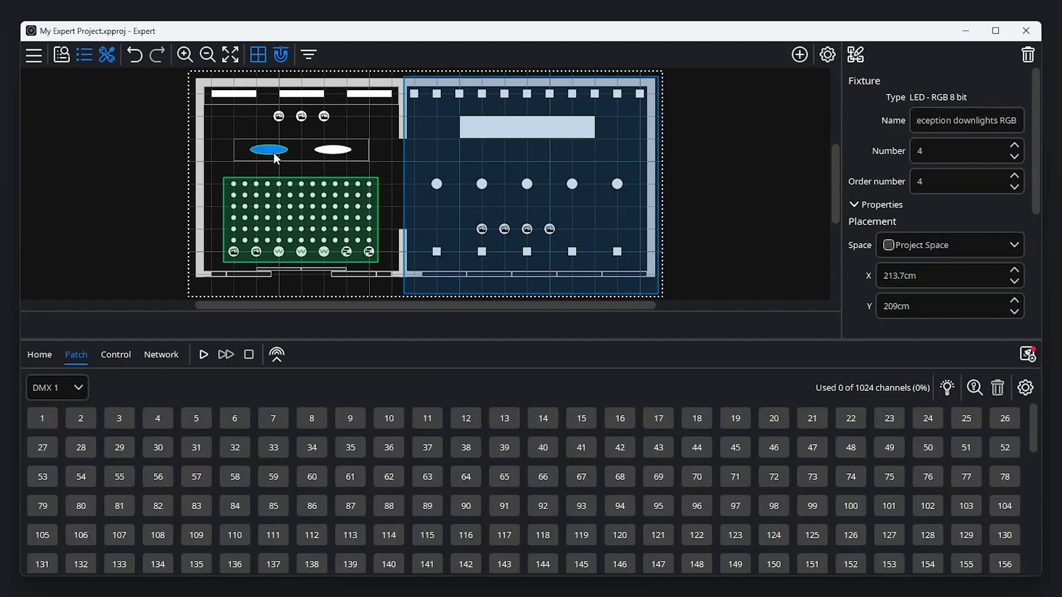
key("Escape")
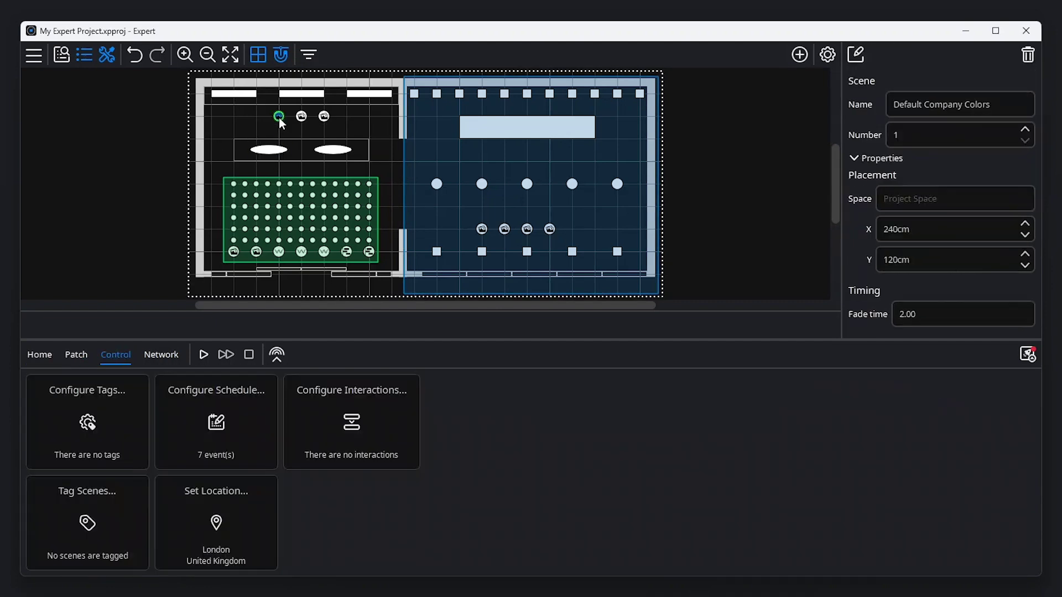
left_click(167, 348)
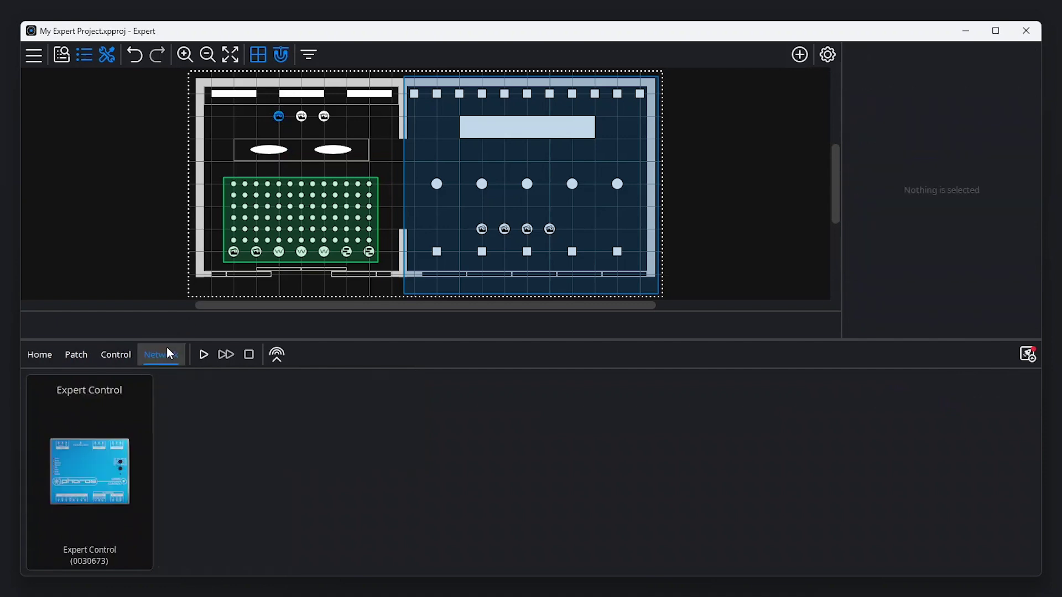
Return to the start page and select the left ellipse fixture and the Default Company Colors scene
left_click(42, 353)
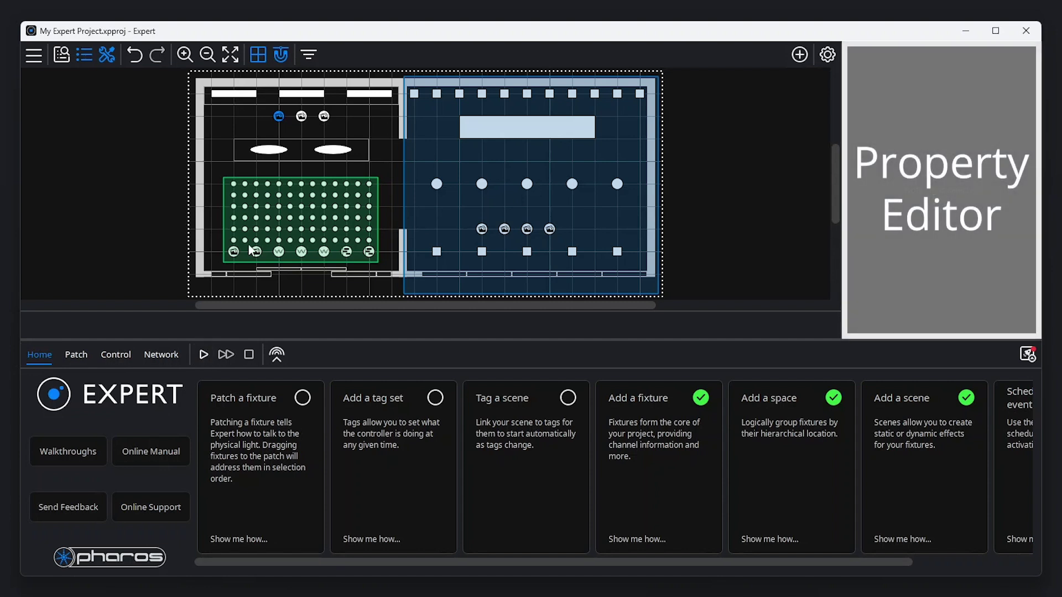
left_click(271, 151)
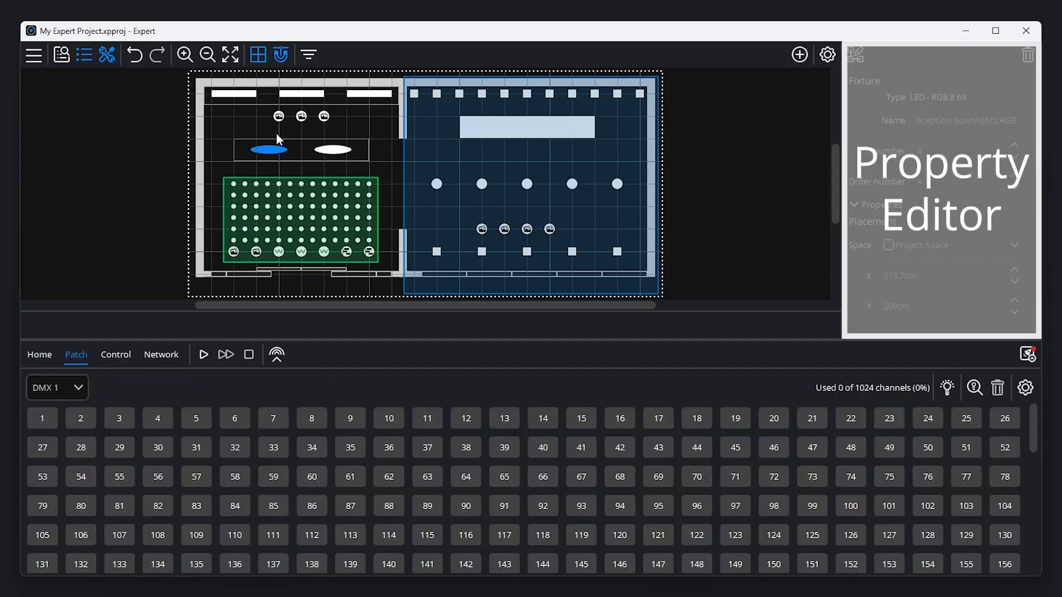
left_click(278, 117)
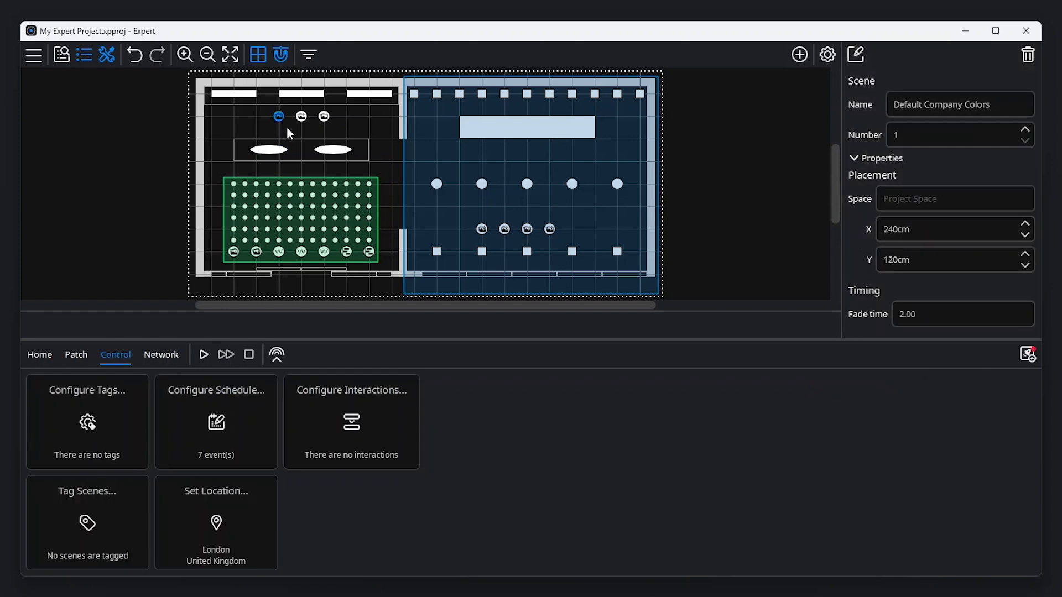
Open the scene browser, reselect the left ellipse fixture, and toggle the properties and patch panels
left_click(63, 57)
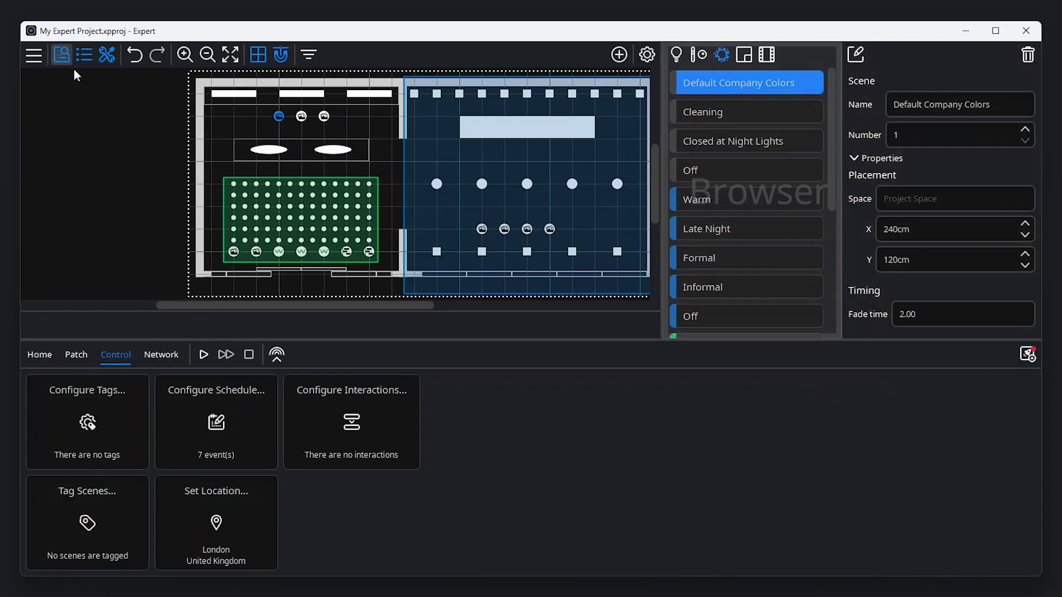
left_click(262, 152)
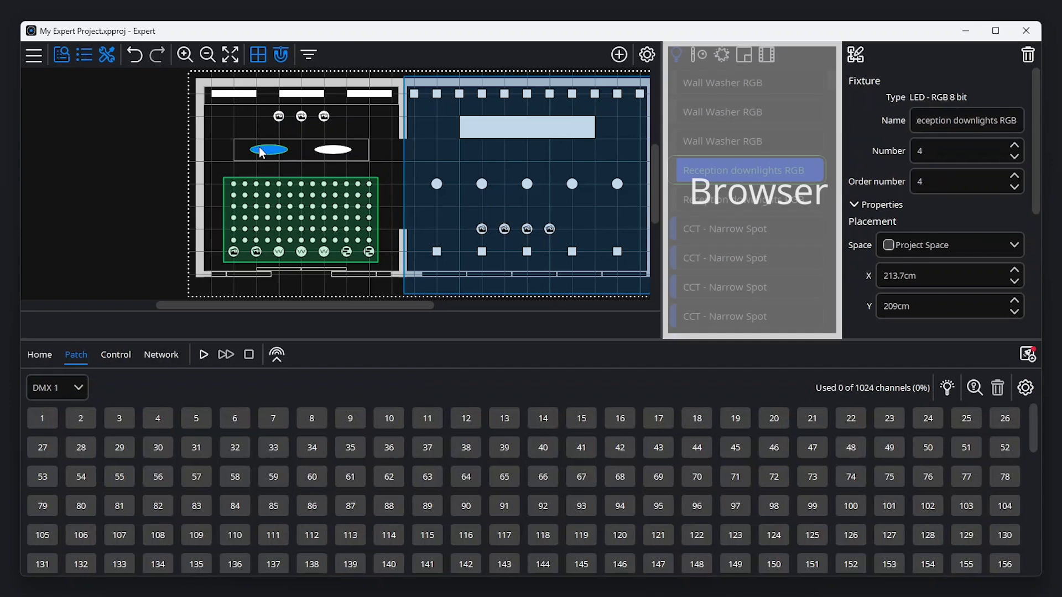
left_click(62, 54)
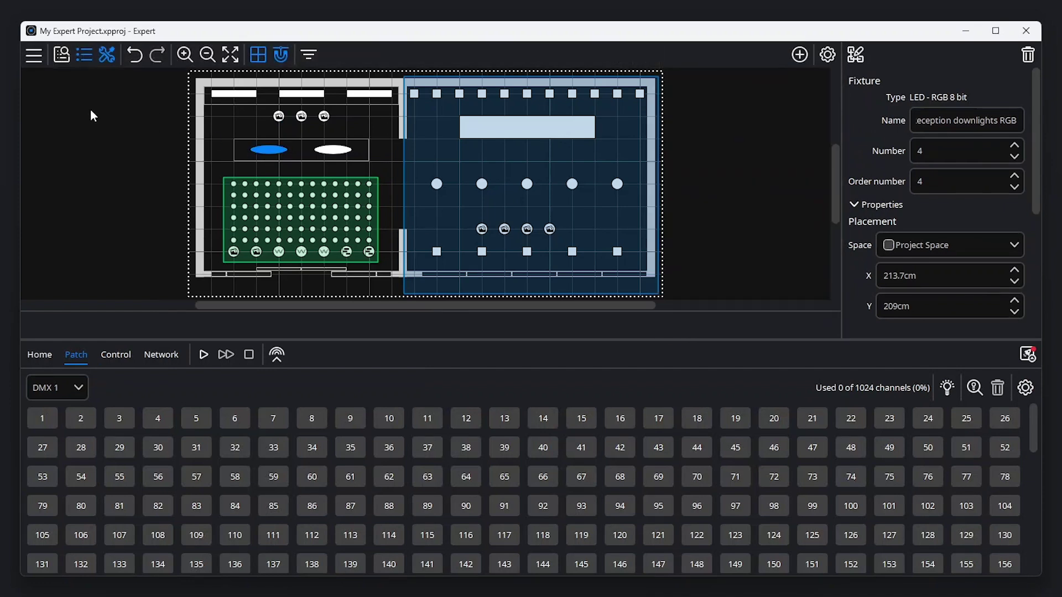
left_click(107, 55)
left_click(105, 57)
left_click(106, 56)
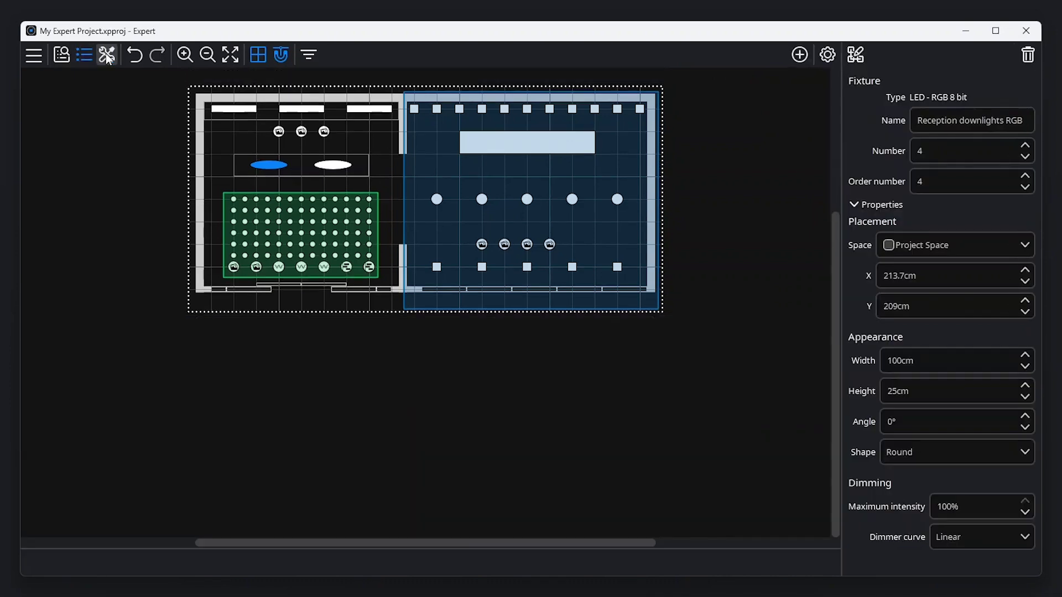
left_click(106, 56)
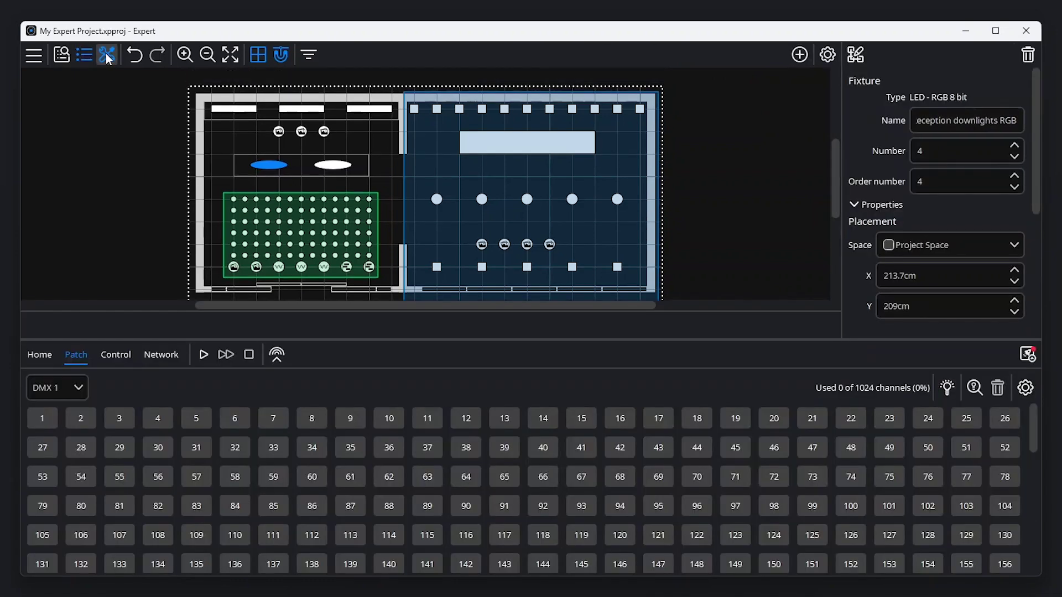
Zoom the floor plan in and out, fit it to view, and toggle its grid
left_click(183, 56)
left_click(208, 55)
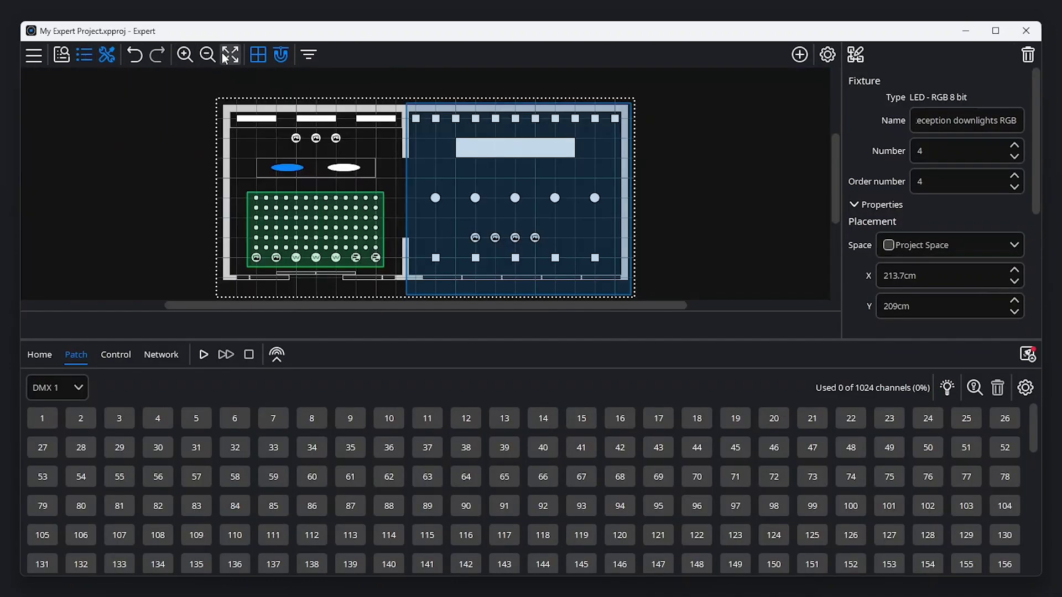
left_click(230, 55)
left_click(254, 56)
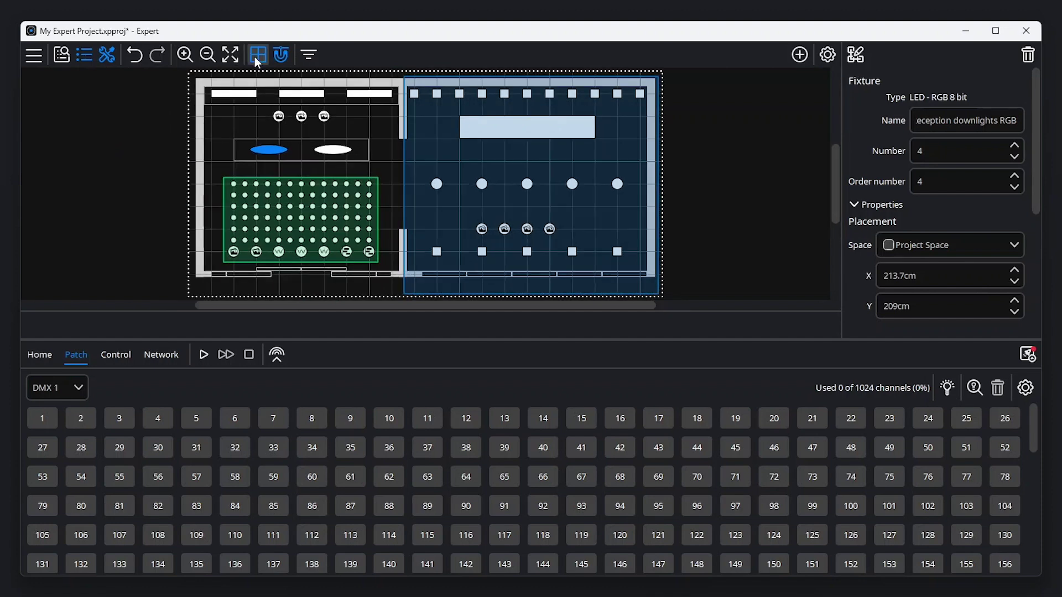
Hide and reshow fixtures and scenes using the plan's visibility filter
left_click(305, 55)
left_click(298, 110)
left_click(299, 110)
left_click(295, 168)
left_click(295, 168)
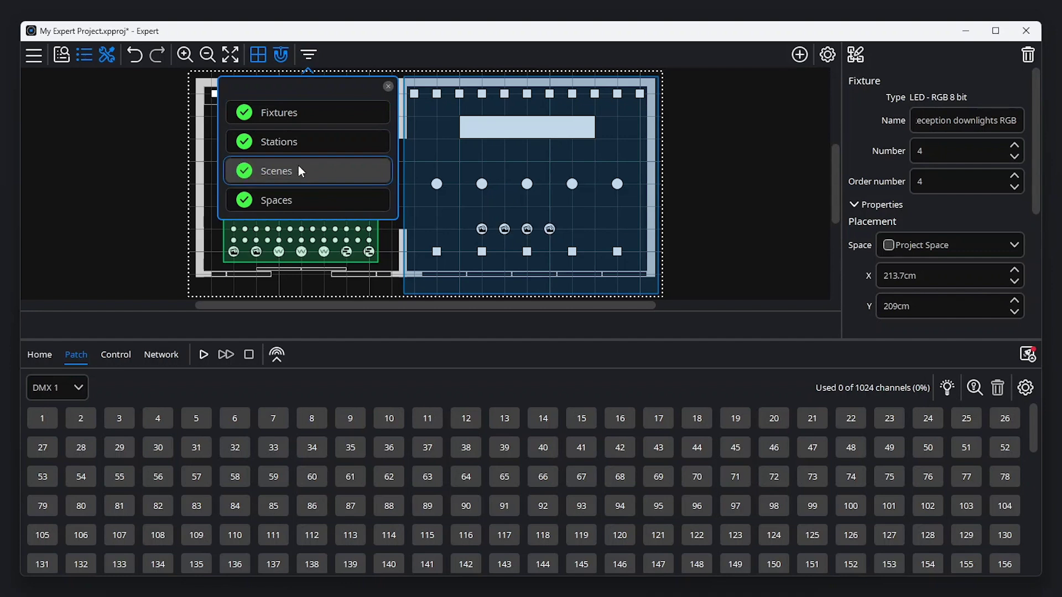
left_click(388, 87)
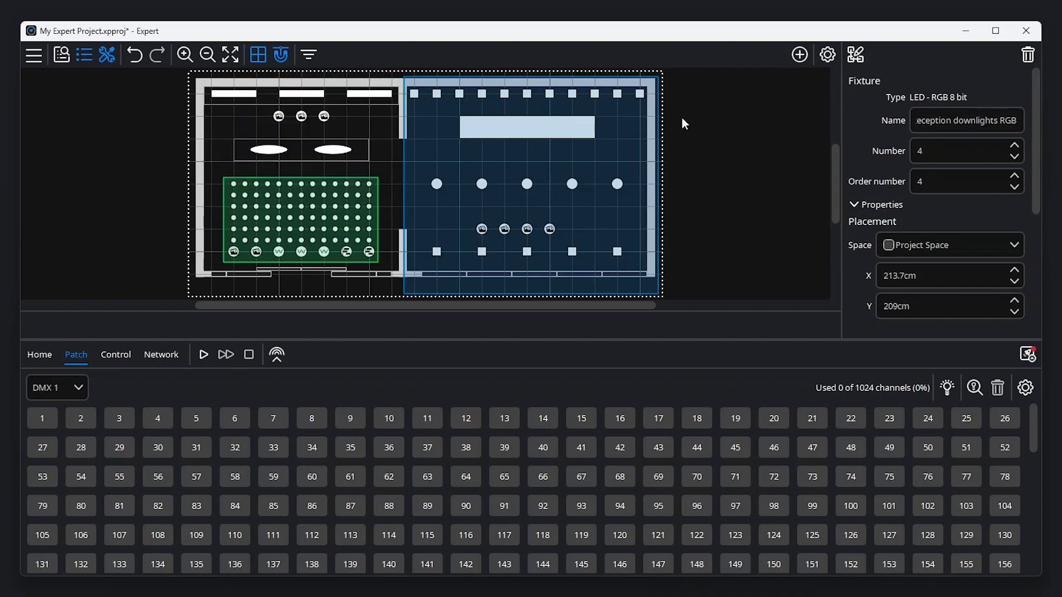
left_click(799, 55)
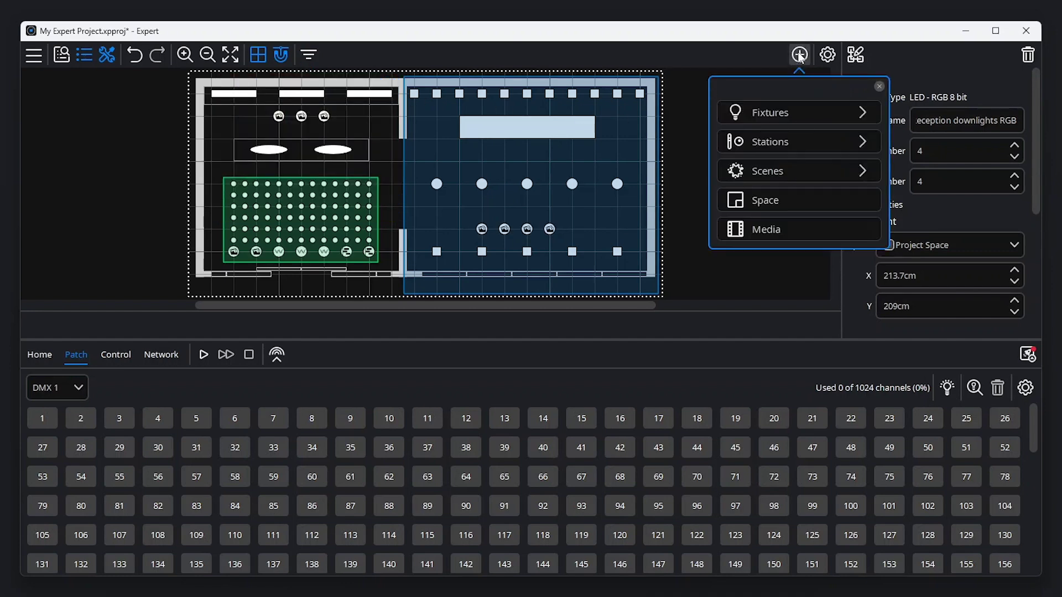
left_click(798, 111)
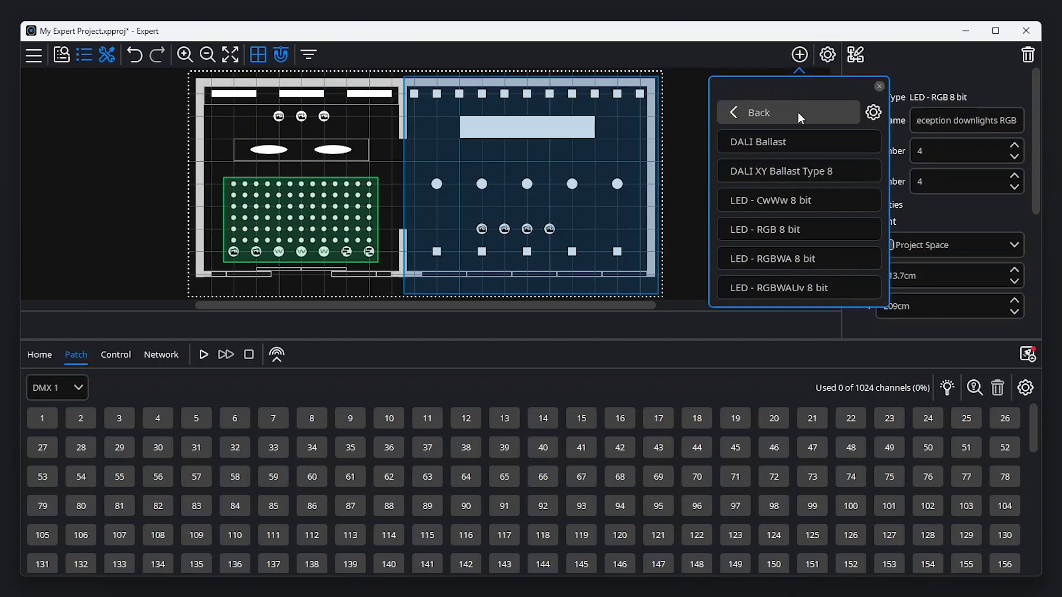
left_click(872, 114)
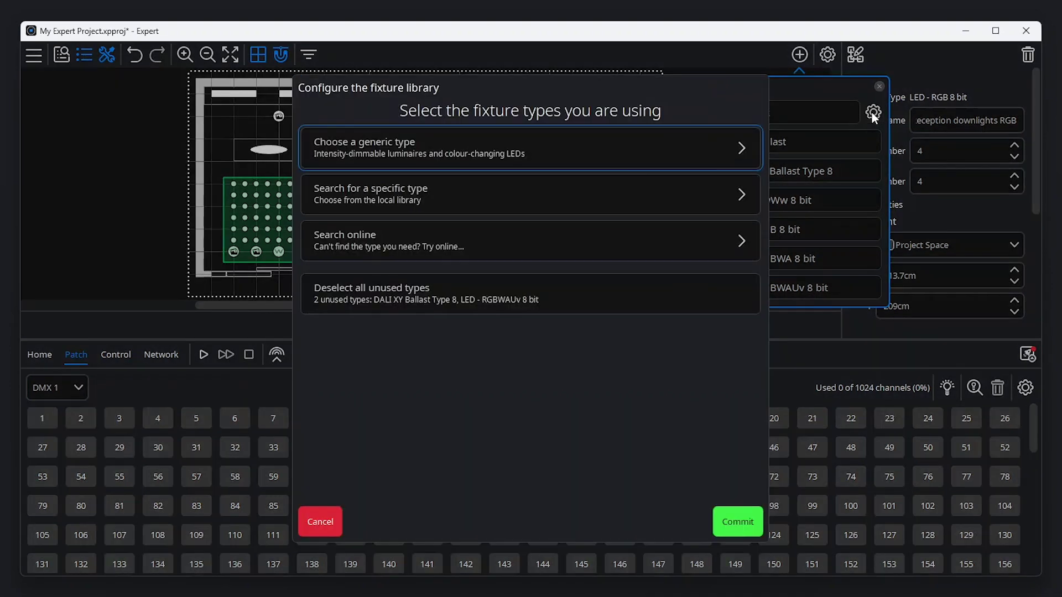
left_click(703, 235)
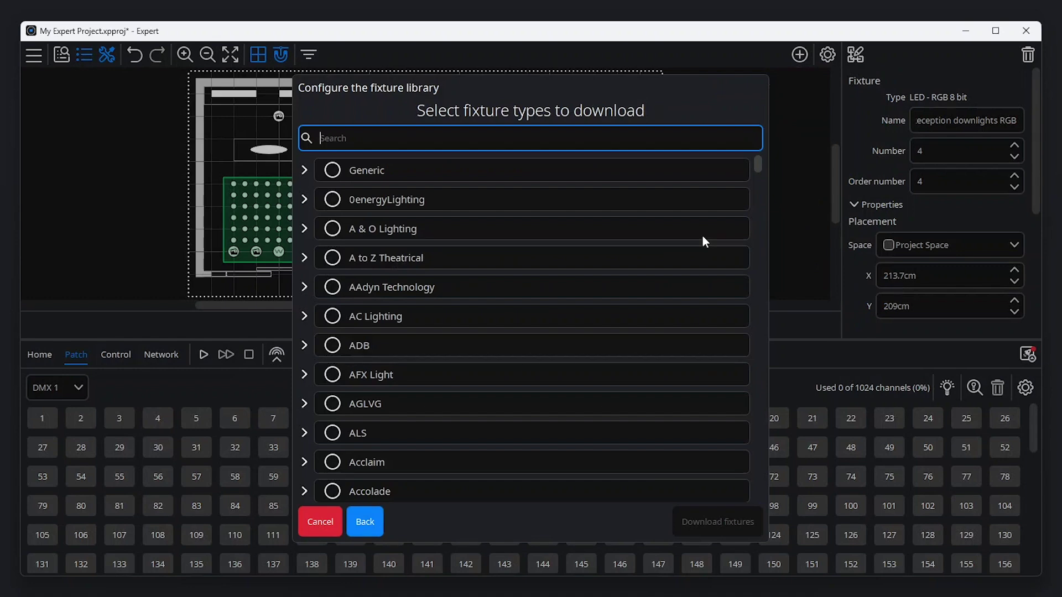
left_click(370, 524)
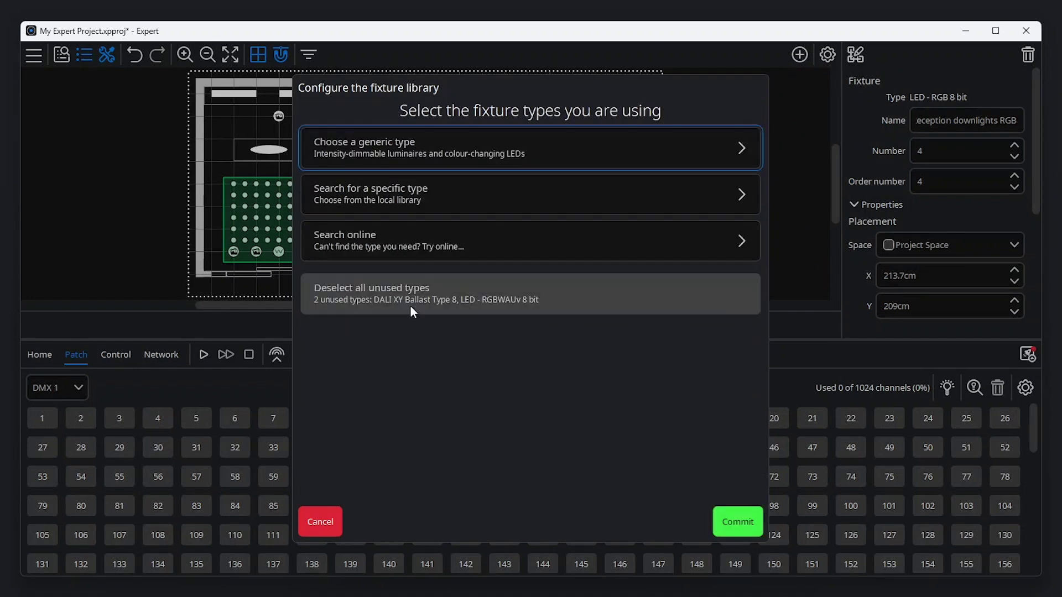
left_click(431, 153)
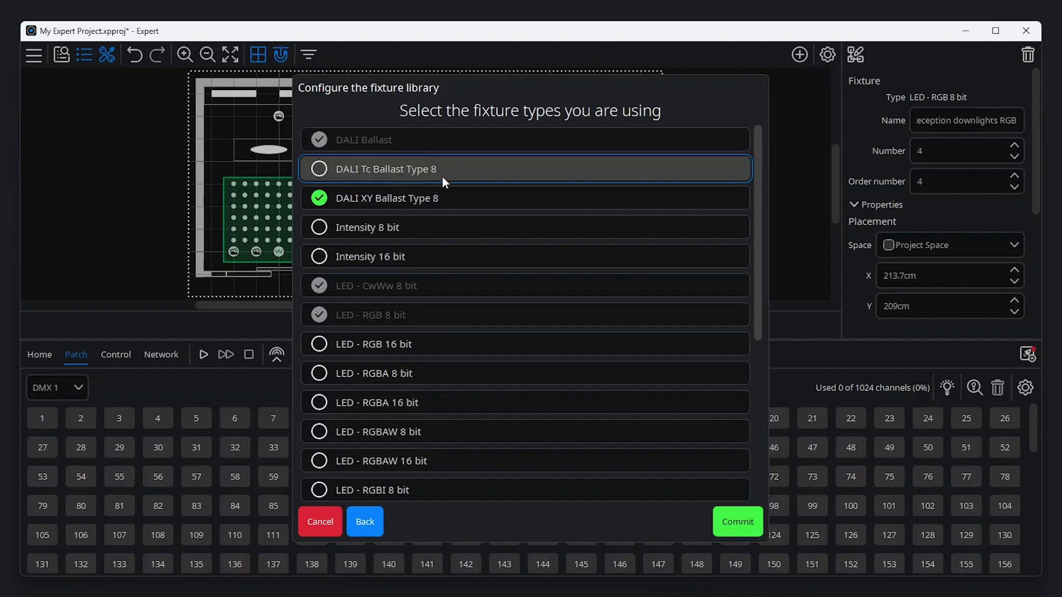
scroll(475, 293, "down", 3)
scroll(486, 343, "down", 6)
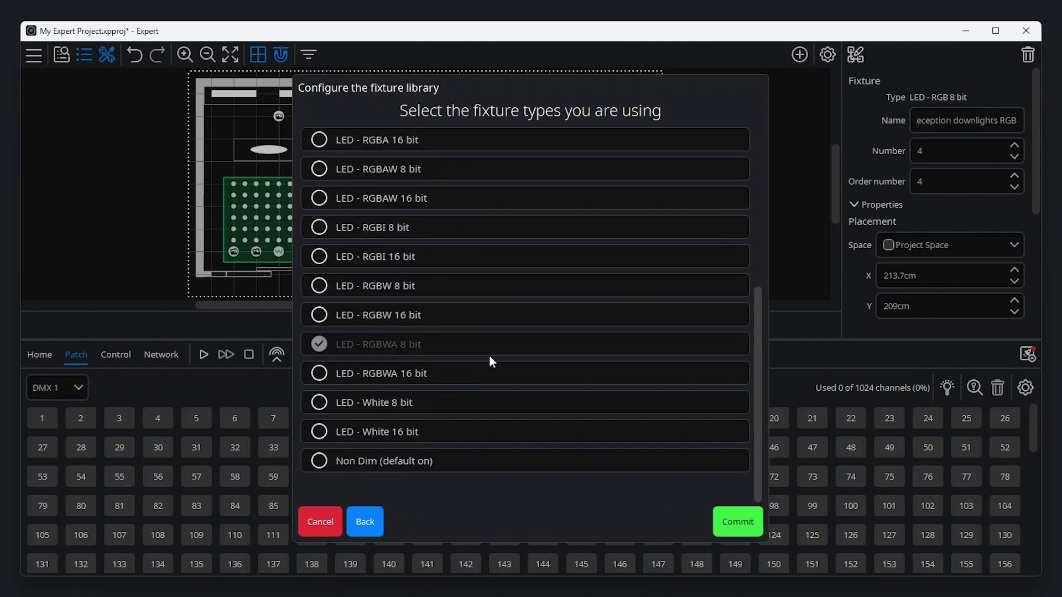
scroll(489, 358, "up", 3)
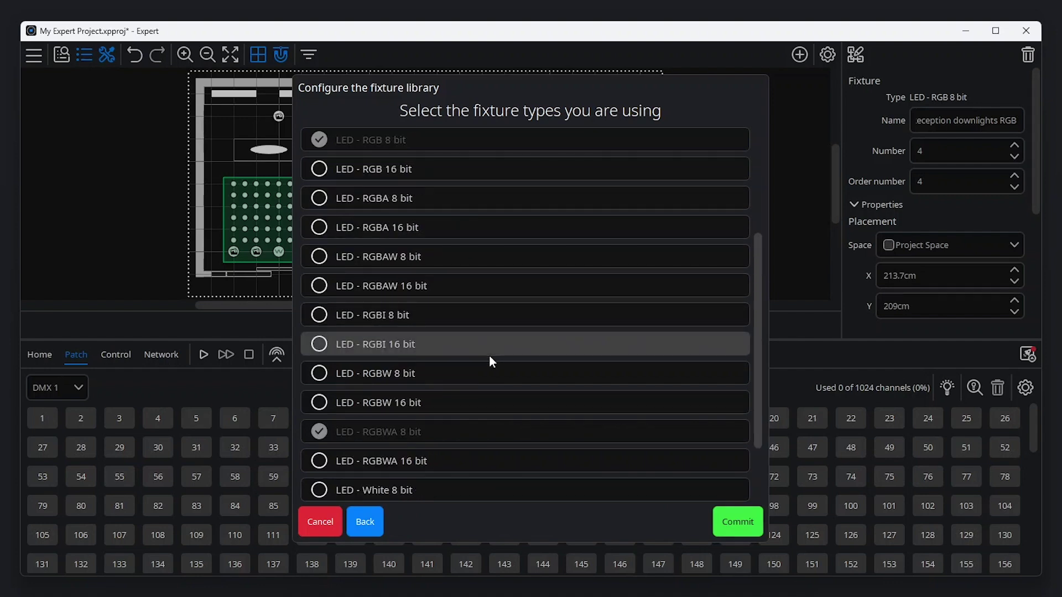
left_click(370, 520)
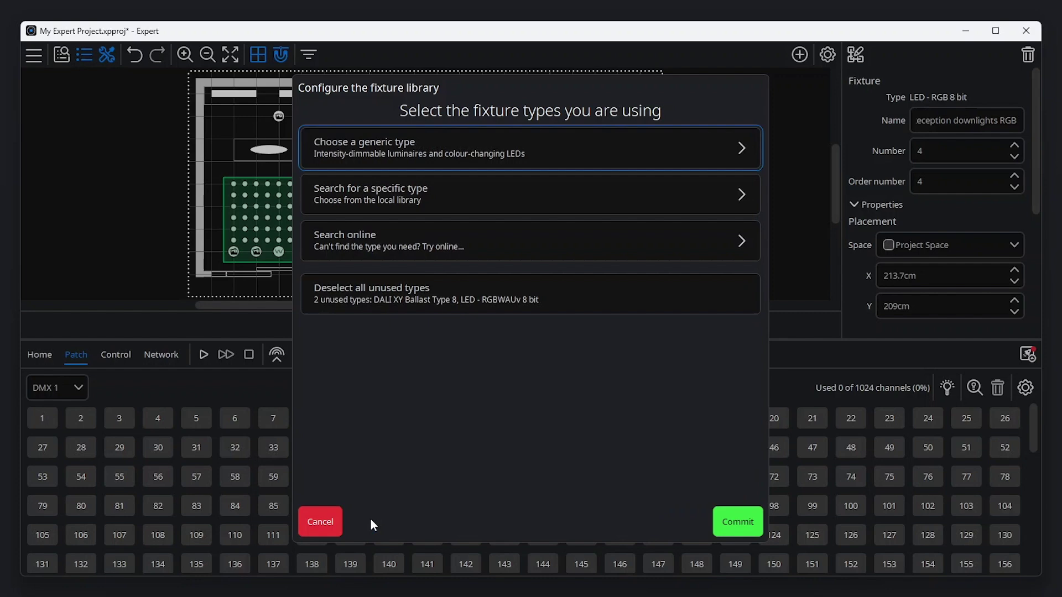
left_click(316, 522)
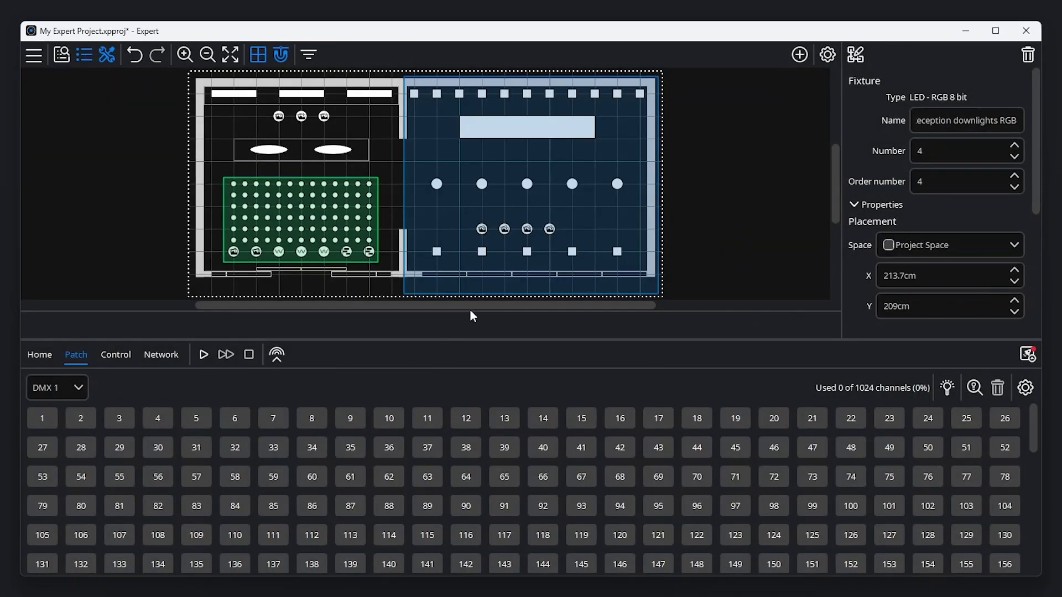
Place a single LED - RGB 8 bit fixture in the seating area
left_click(799, 54)
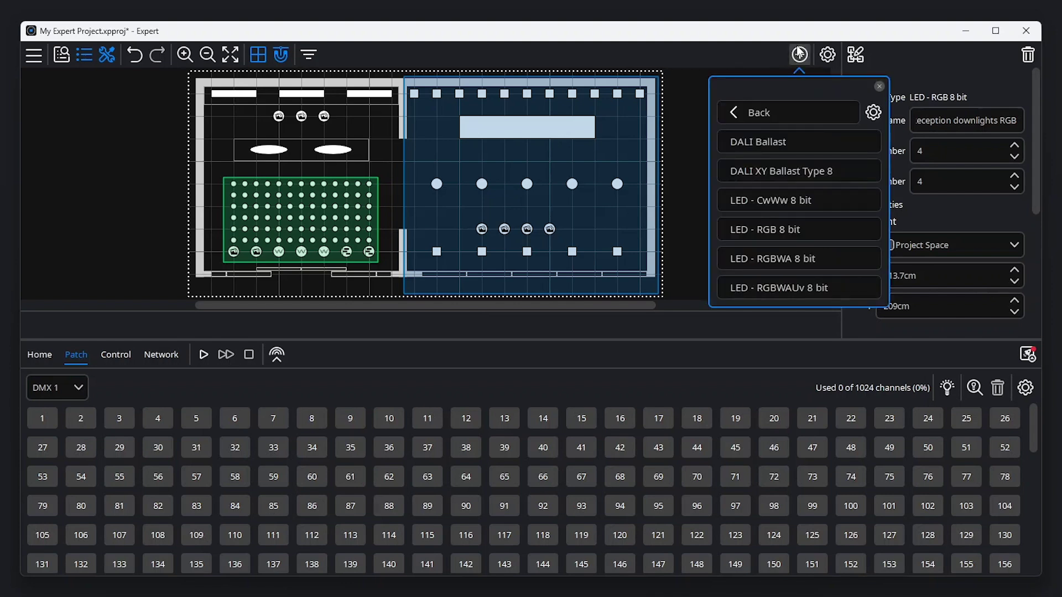
left_click(784, 233)
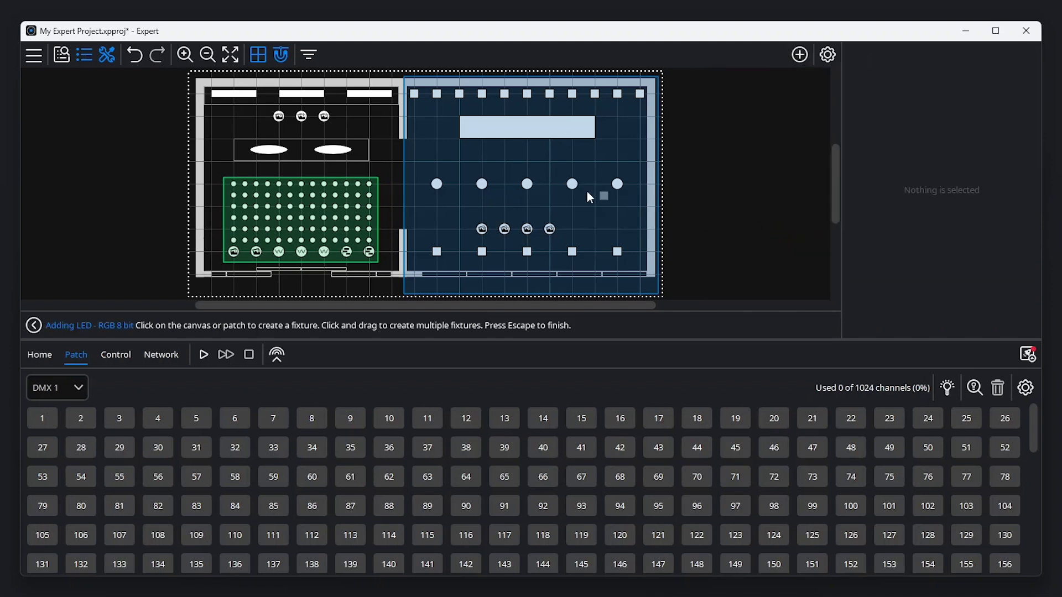
left_click(455, 149)
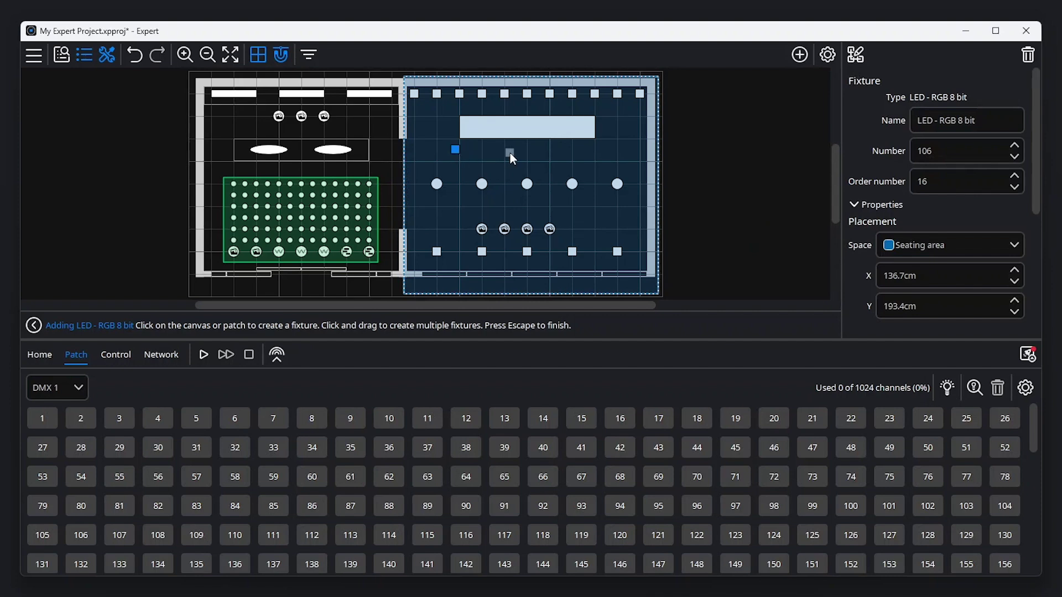
Paint a fixture array, try circular and grid layouts with three rows, then cancel it
mouse_move(510, 152)
left_mouse_down()
mouse_move(611, 151)
mouse_move(613, 166)
mouse_move(581, 170)
left_mouse_up()
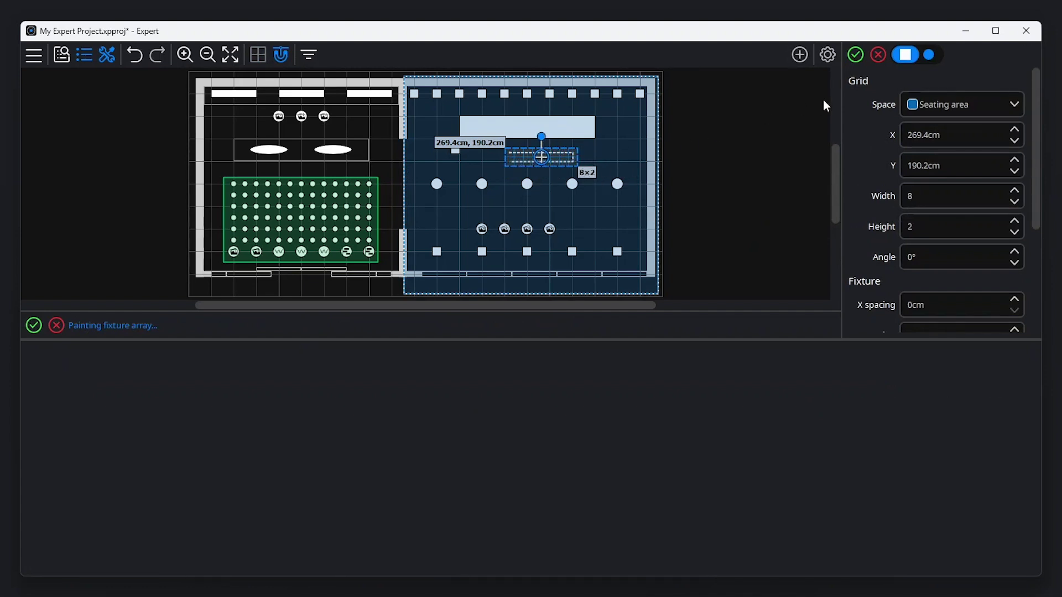
left_click(933, 55)
left_click(905, 54)
left_click(1015, 221)
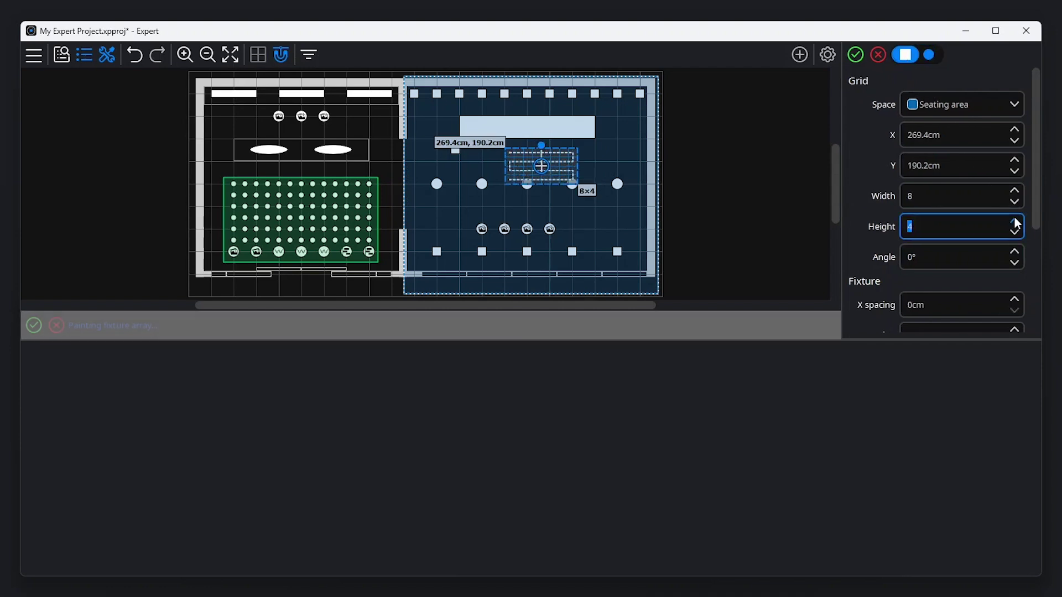
left_click(56, 325)
Stop adding fixtures and patch the LED fixture onto DMX 1 channel 1
left_click(34, 326)
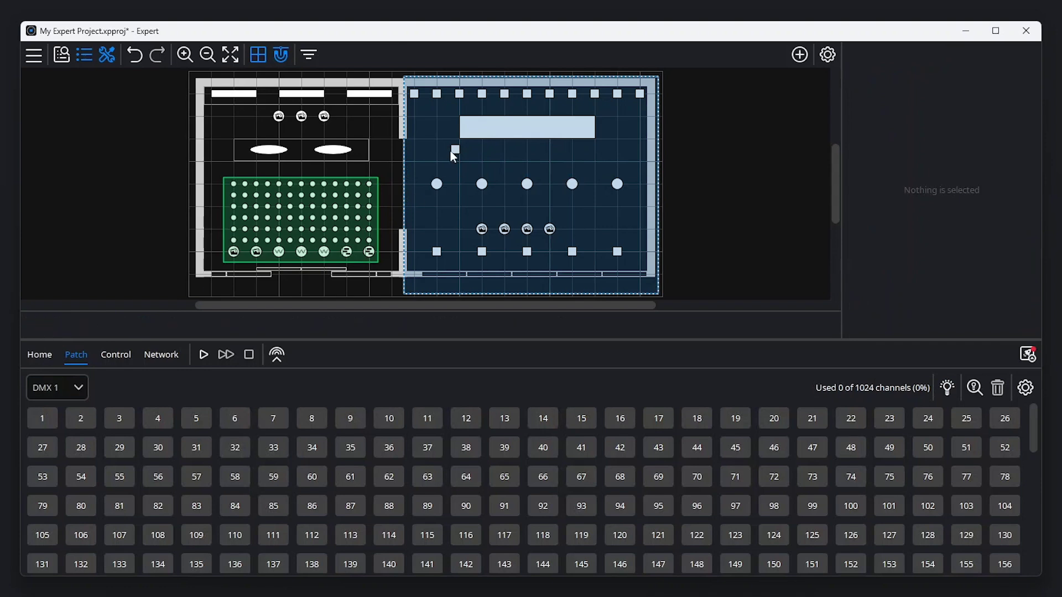
left_click_drag(455, 148, 51, 414)
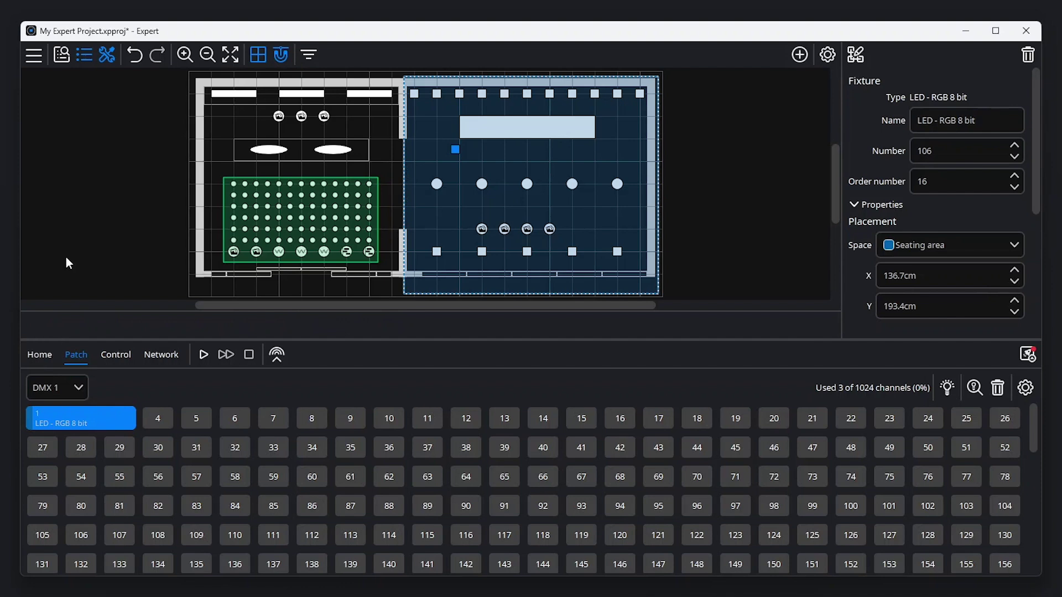
left_click(62, 55)
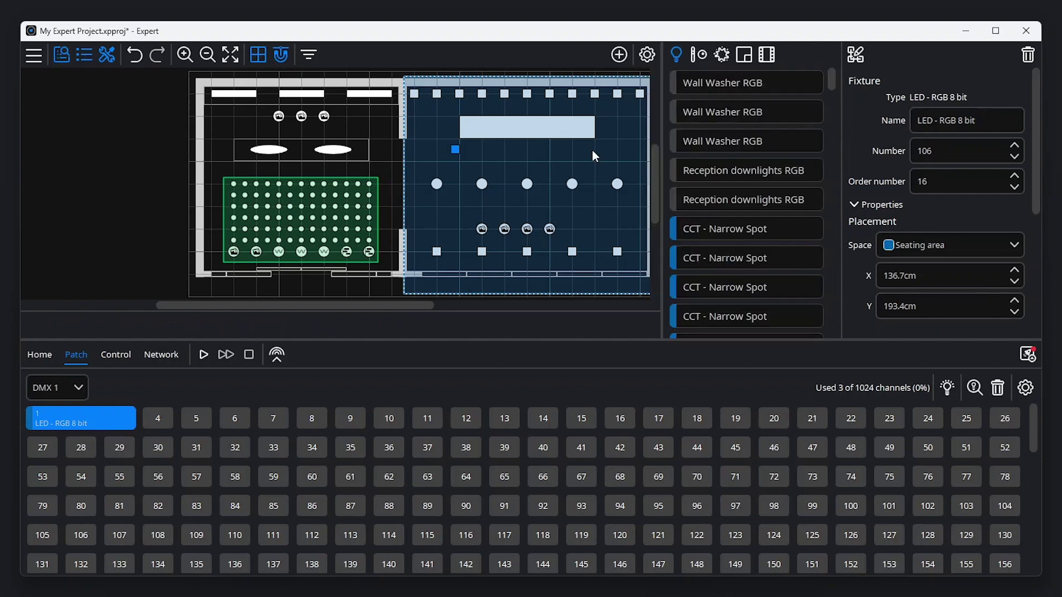
Patch both Reception downlights RGB fixtures into the DMX 1 grid at channels 4 and 7
left_click(718, 170)
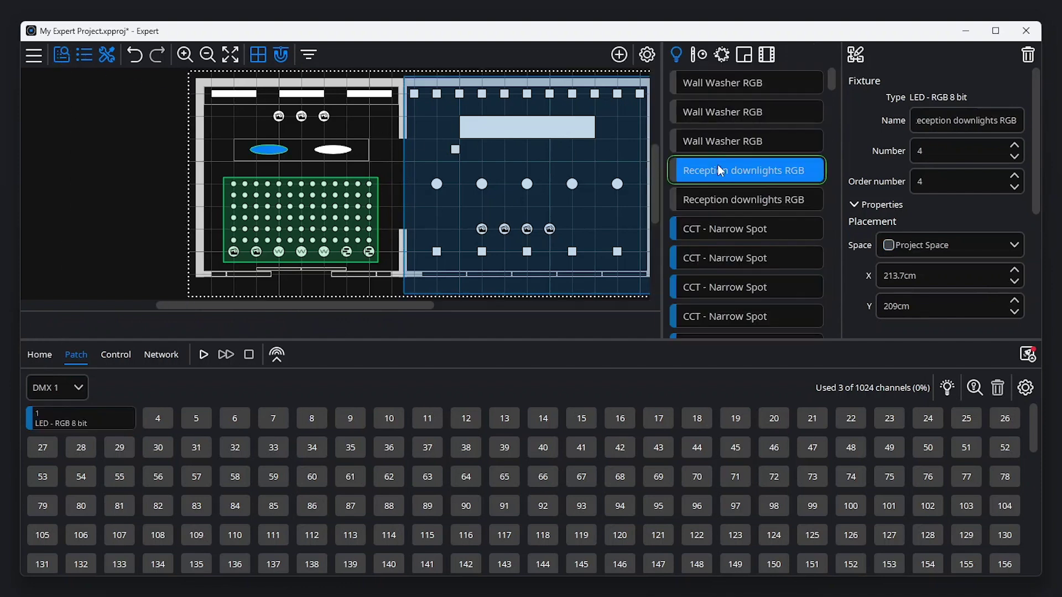
left_click(735, 200, "ctrl")
left_click_drag(733, 171, 167, 416)
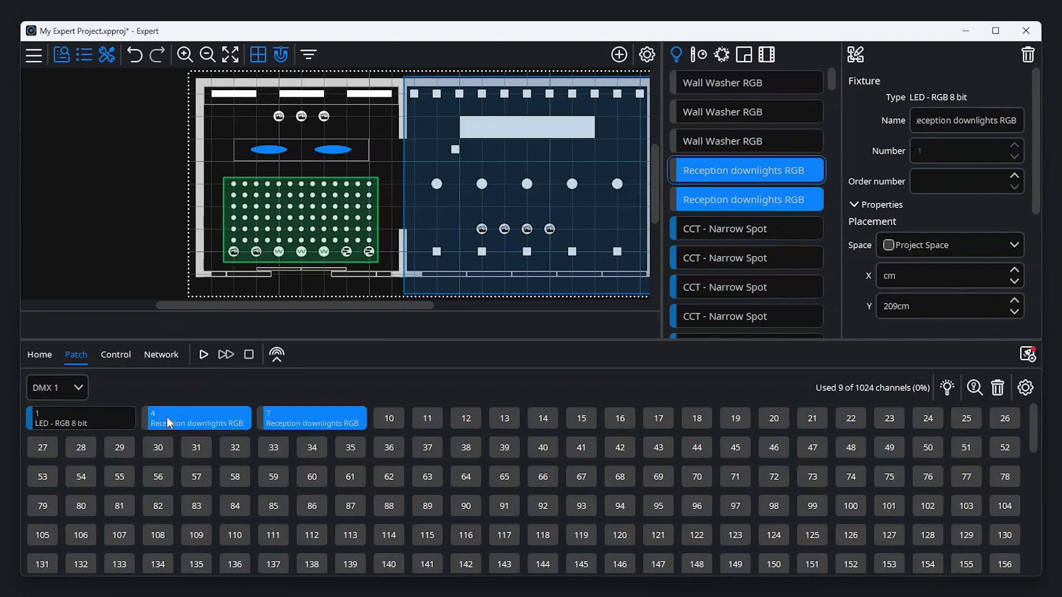
left_click(62, 55)
left_click(78, 392)
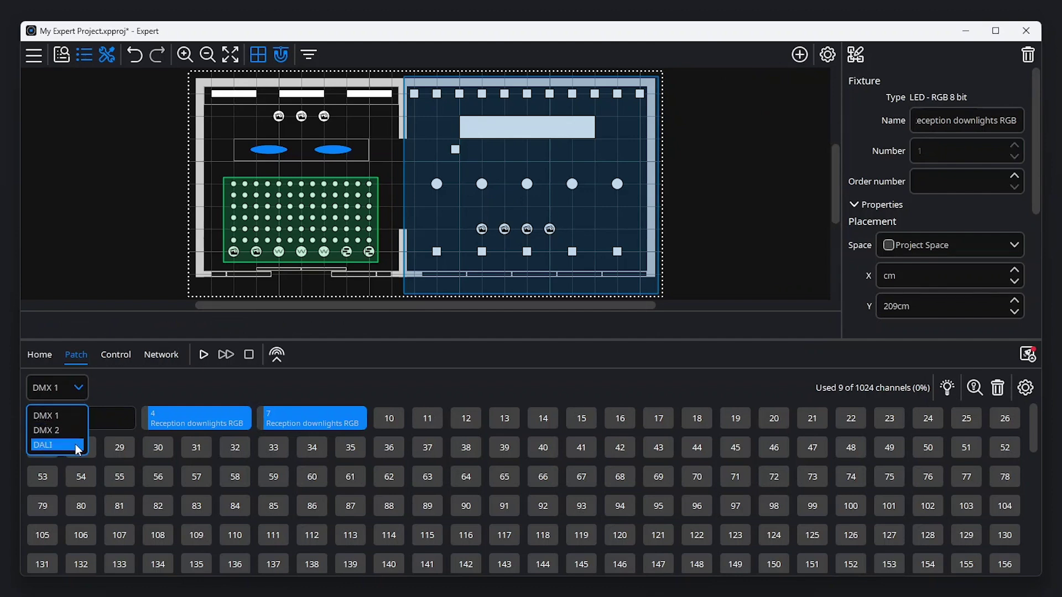
In output configuration, add 1 sACN universe and finish, leaving the sACN 1 patch showing
left_click(70, 392)
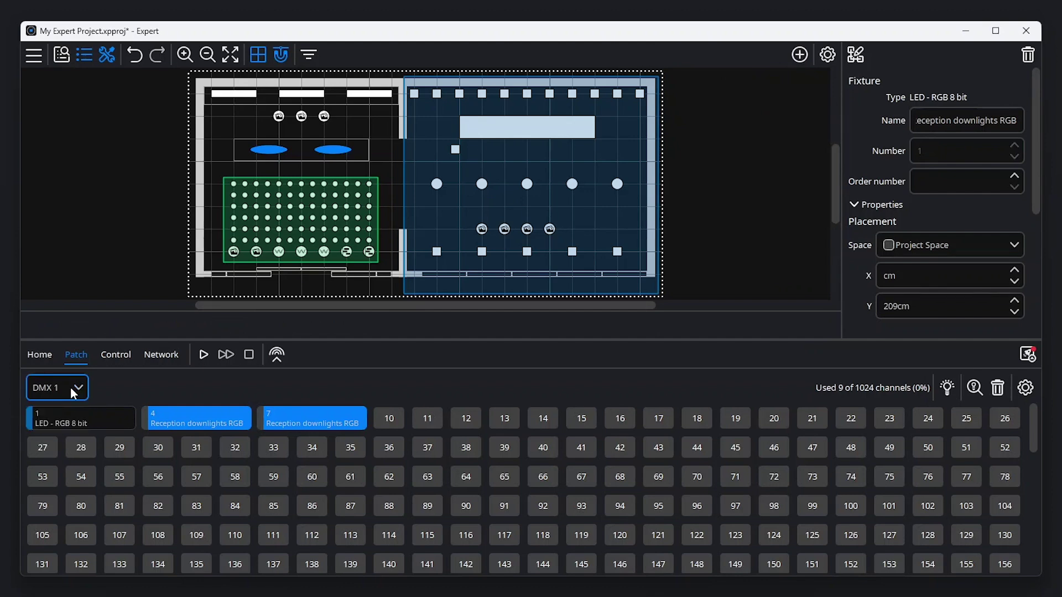
left_click(1026, 388)
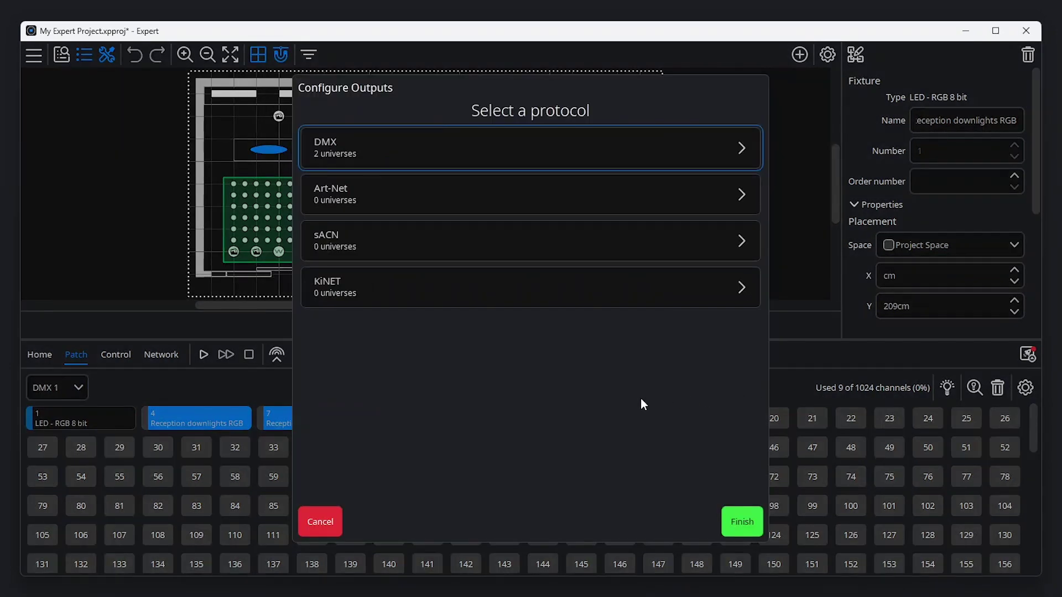
left_click(622, 245)
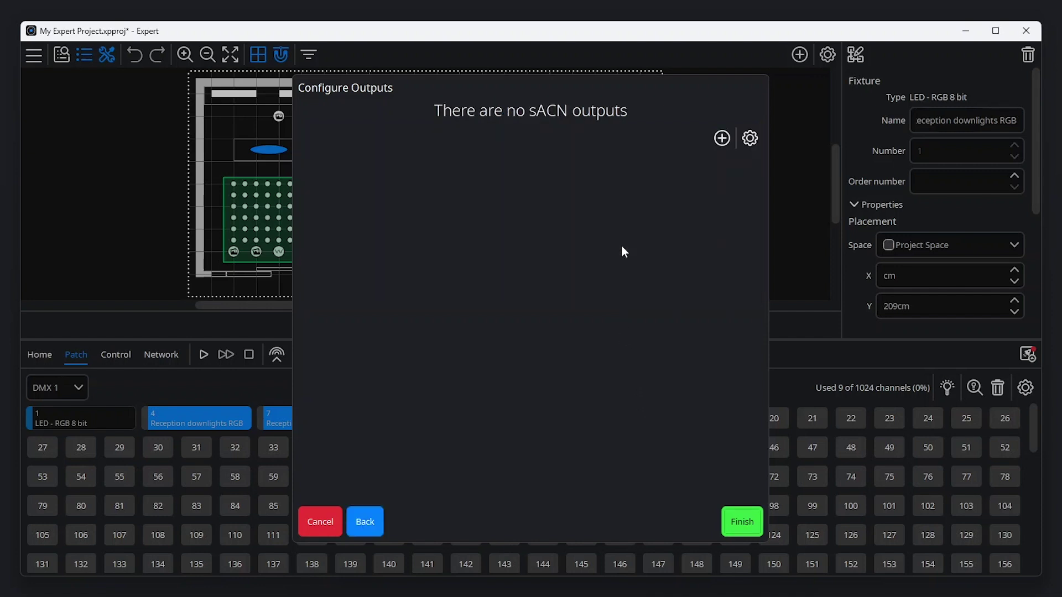
left_click(722, 138)
type("1")
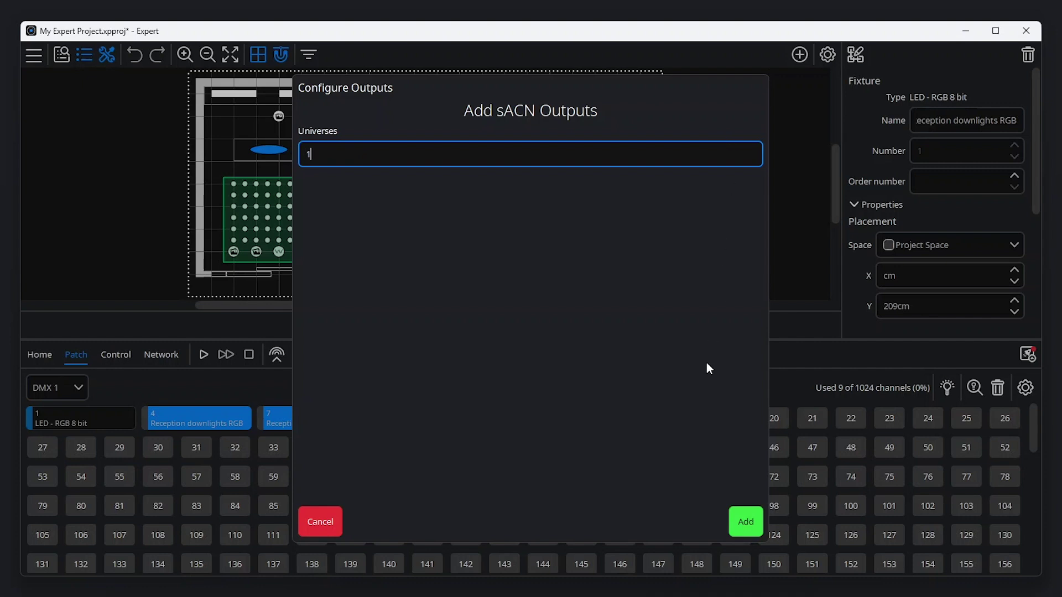
left_click(745, 522)
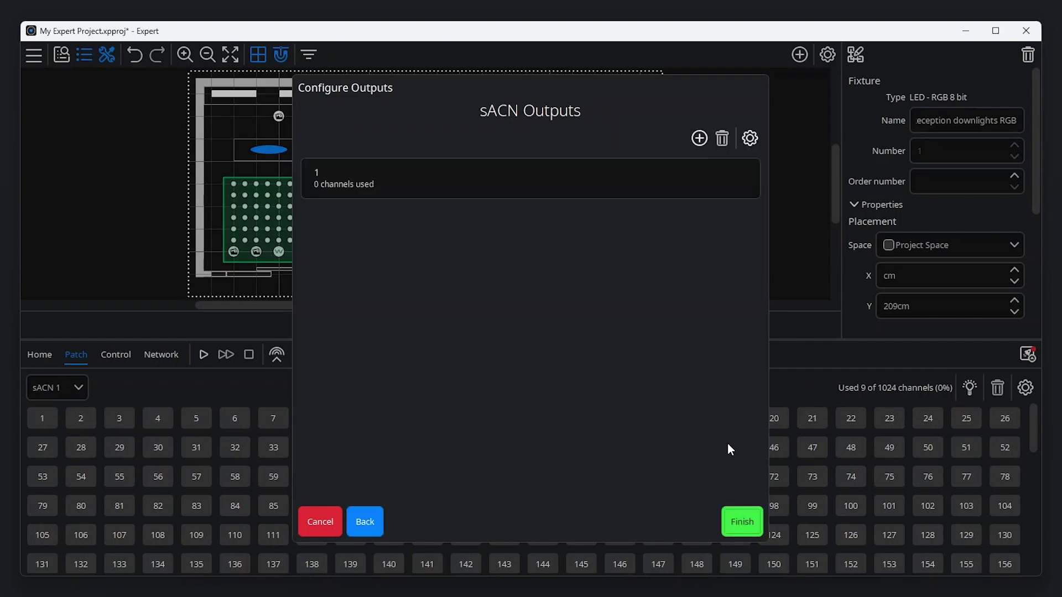
left_click(740, 517)
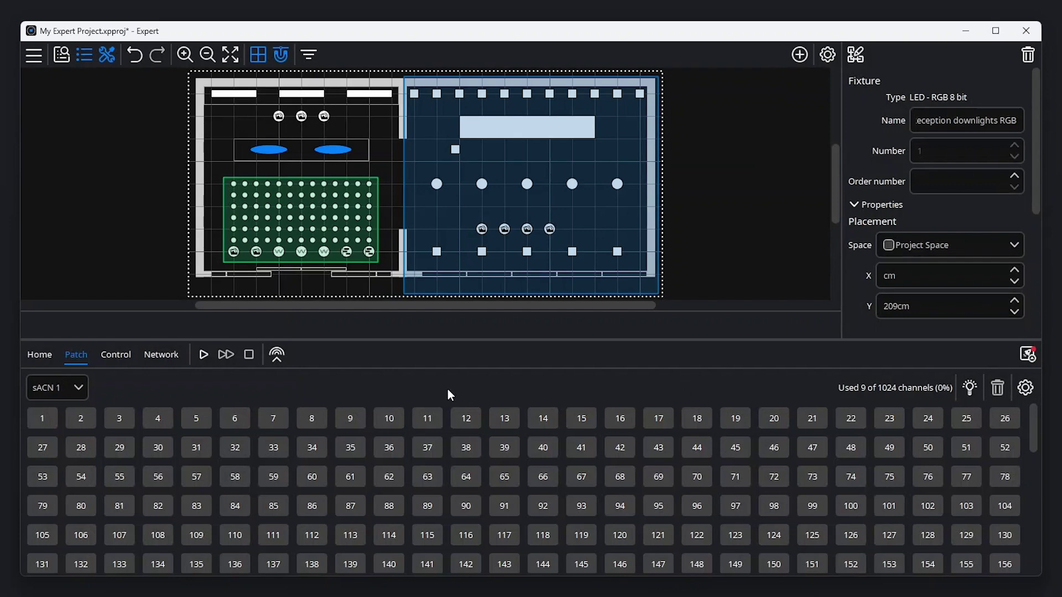
Switch the patch back to DMX 1 and run RDM discovery, which finds no devices
left_click(84, 392)
left_click(64, 414)
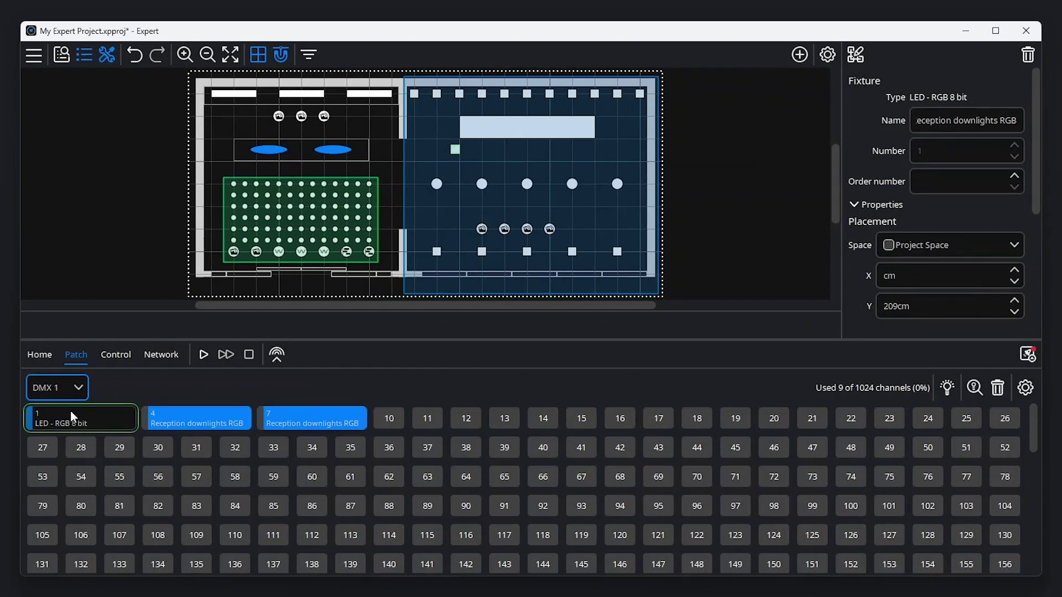
left_click(975, 388)
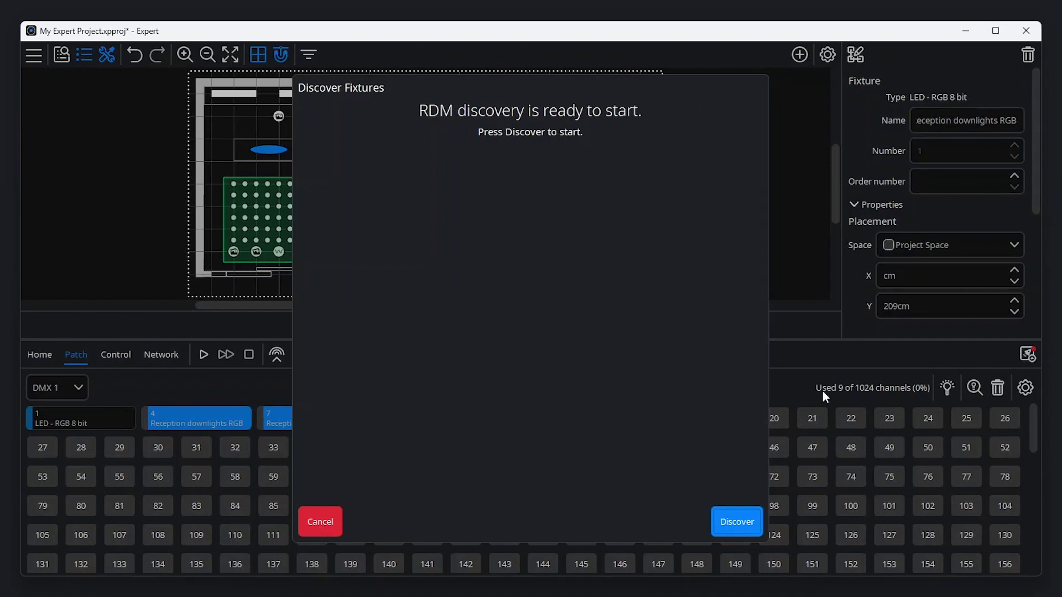
left_click(746, 515)
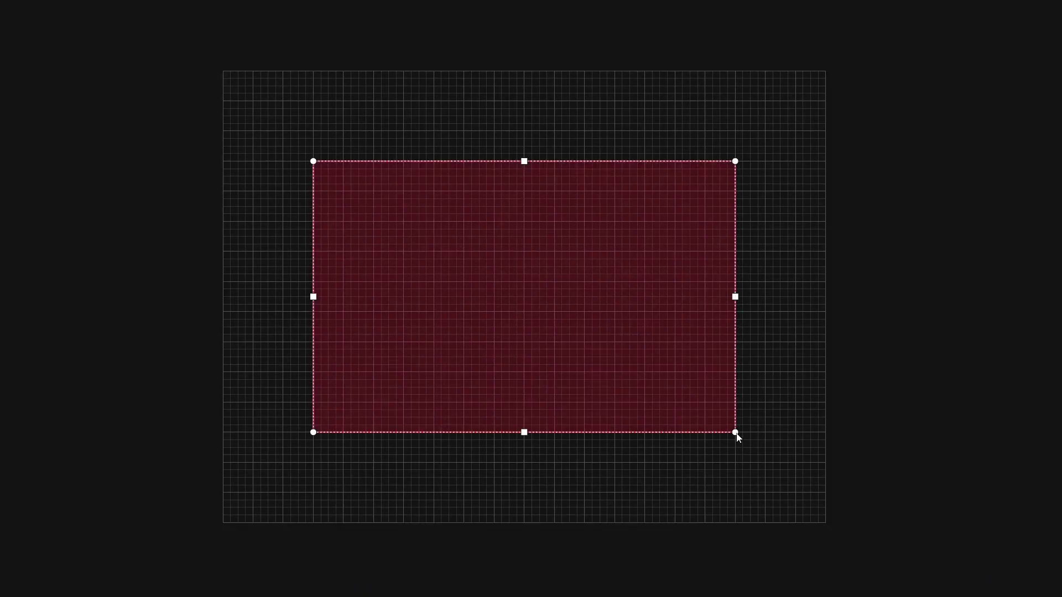
Draw a new space inside the red space and a smaller one inside the yellow space
left_click_drag(344, 191, 493, 402)
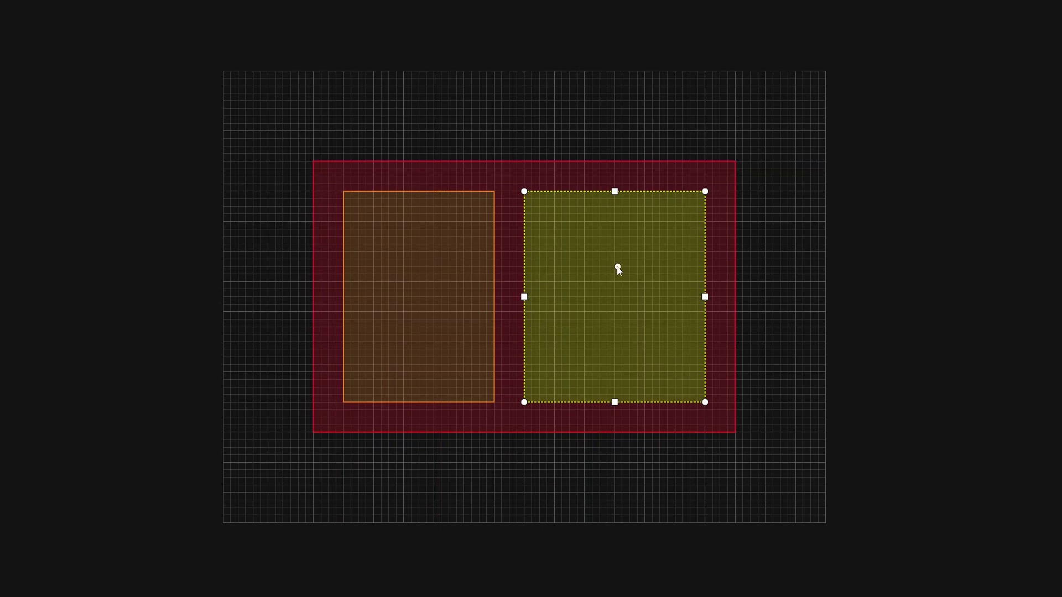
left_click_drag(554, 221, 676, 314)
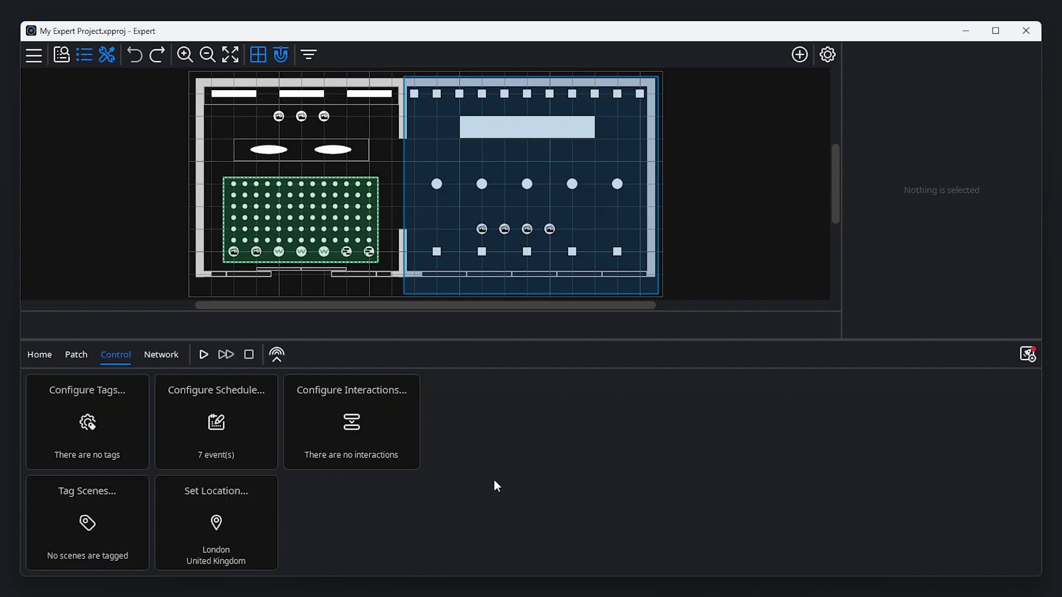
Draw a rectangular space in the seating area and a four-corner trapezoid space at reception
left_click(799, 54)
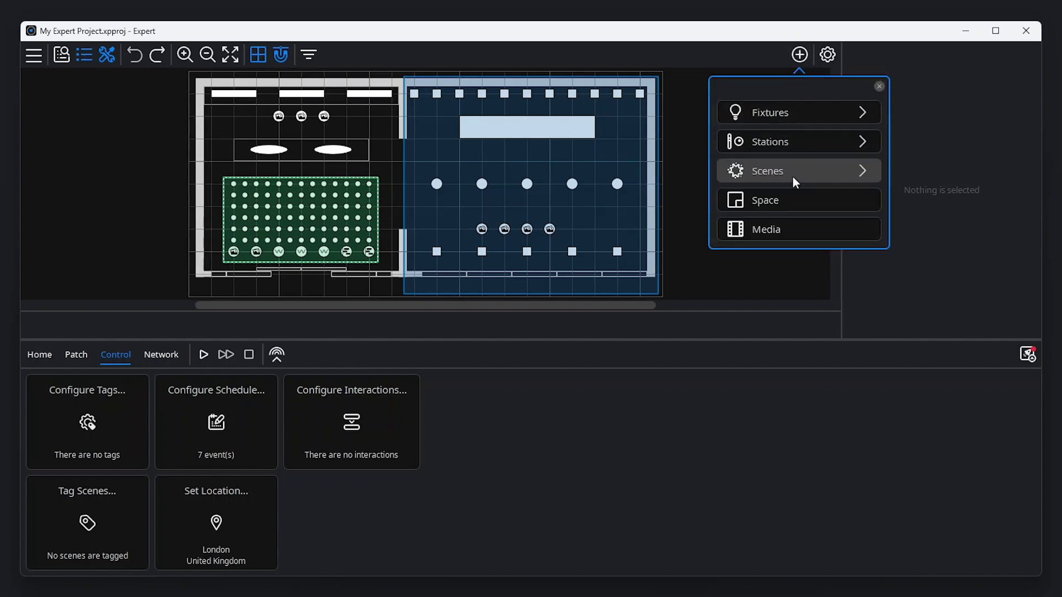
left_click(792, 200)
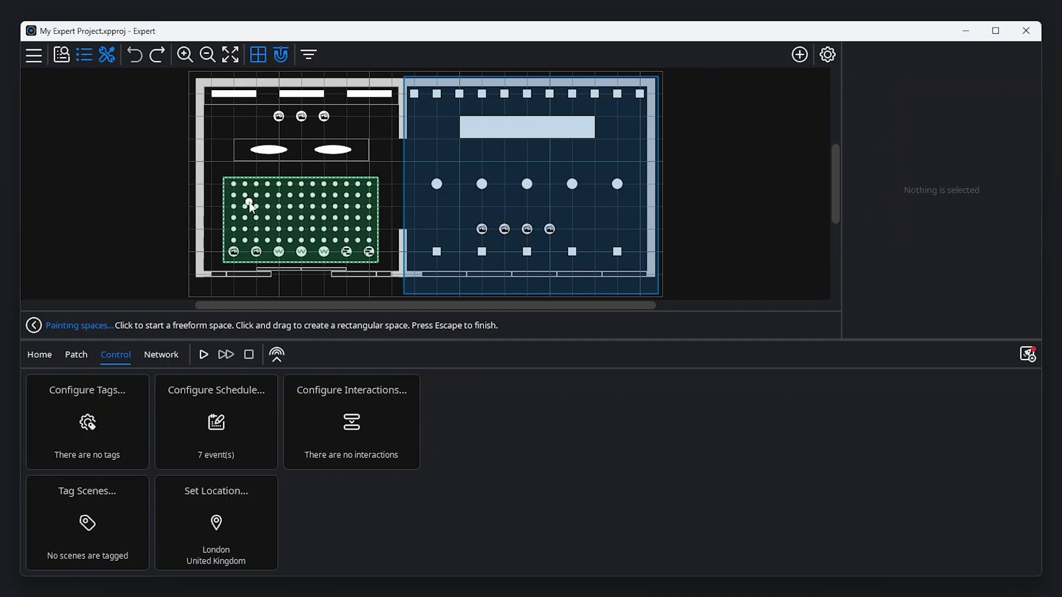
left_click_drag(249, 201, 351, 238)
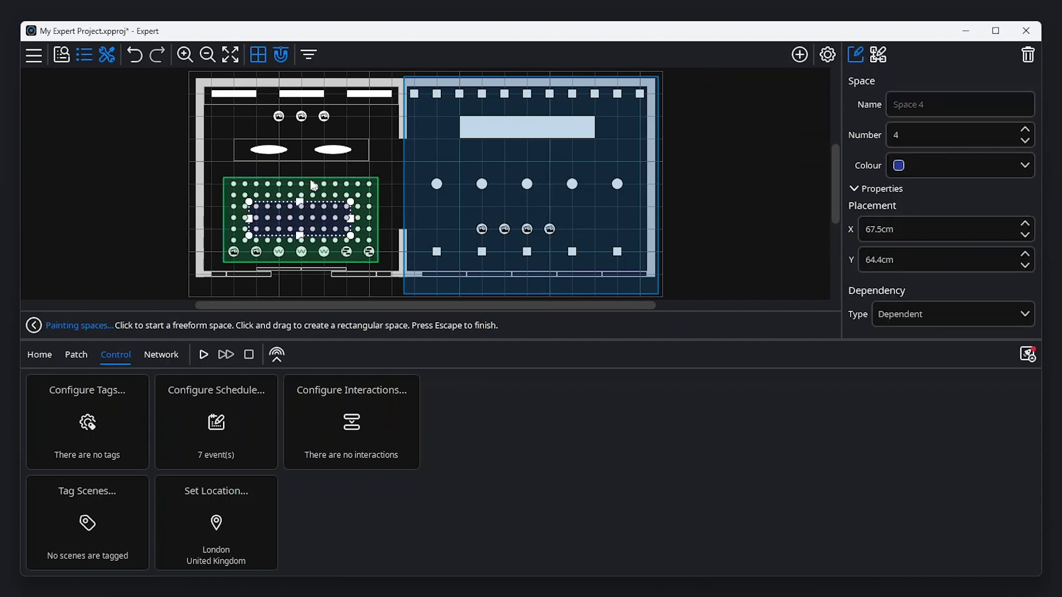
left_click(275, 80)
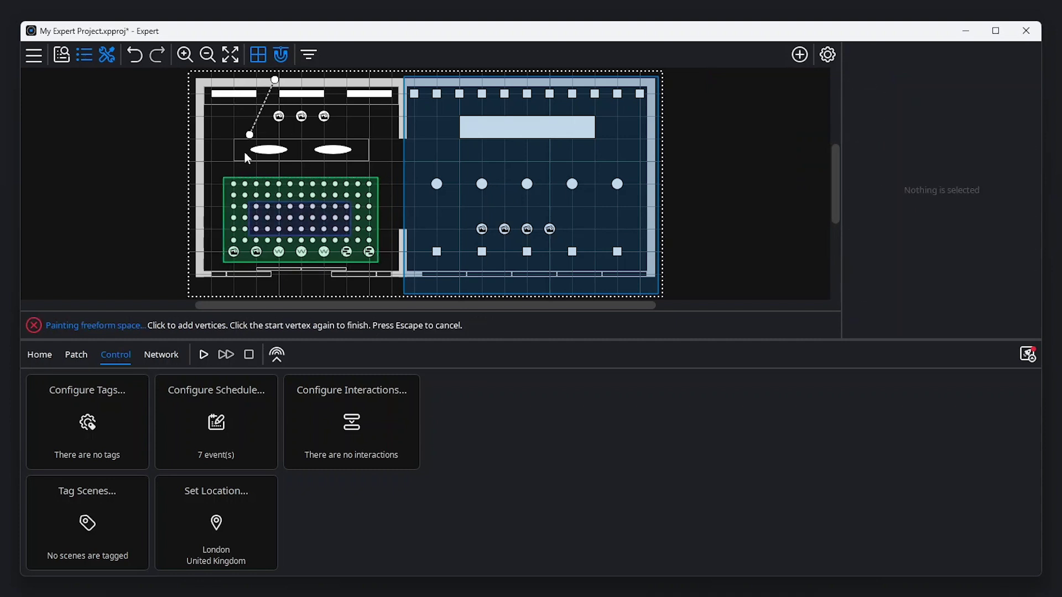
left_click(362, 160)
left_click(330, 80)
left_click(275, 80)
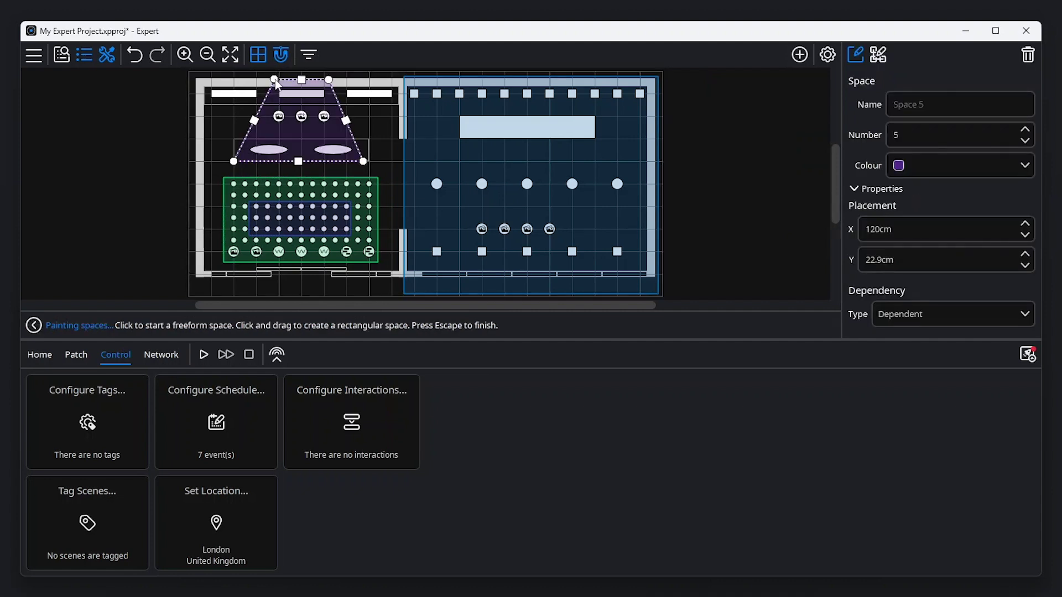
Name the trapezoid space Reception, colour it red, and stop editing its outline
left_click(934, 102)
type("Reception")
left_click(924, 163)
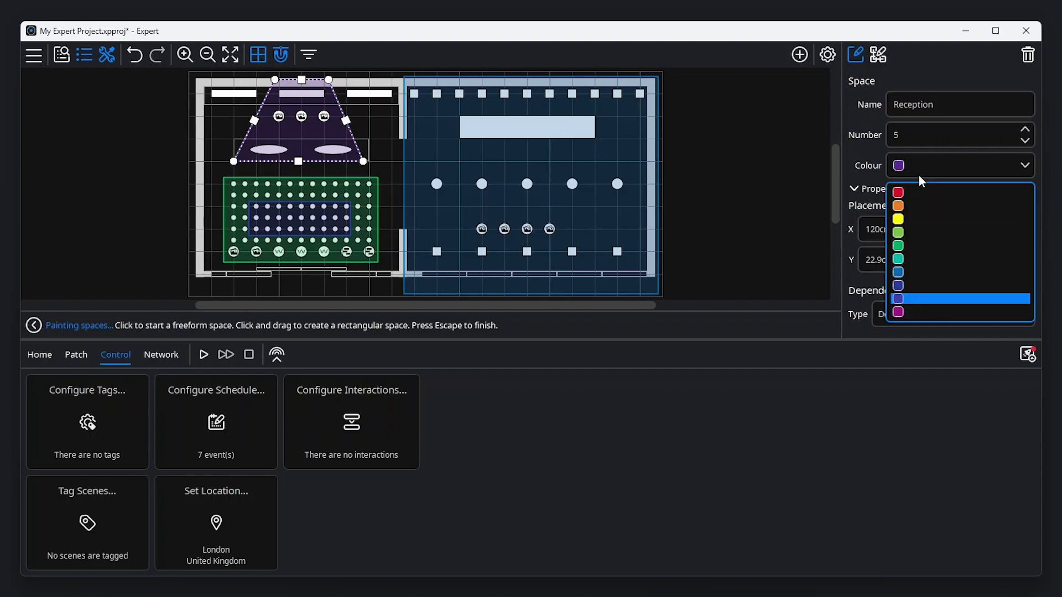
left_click(920, 191)
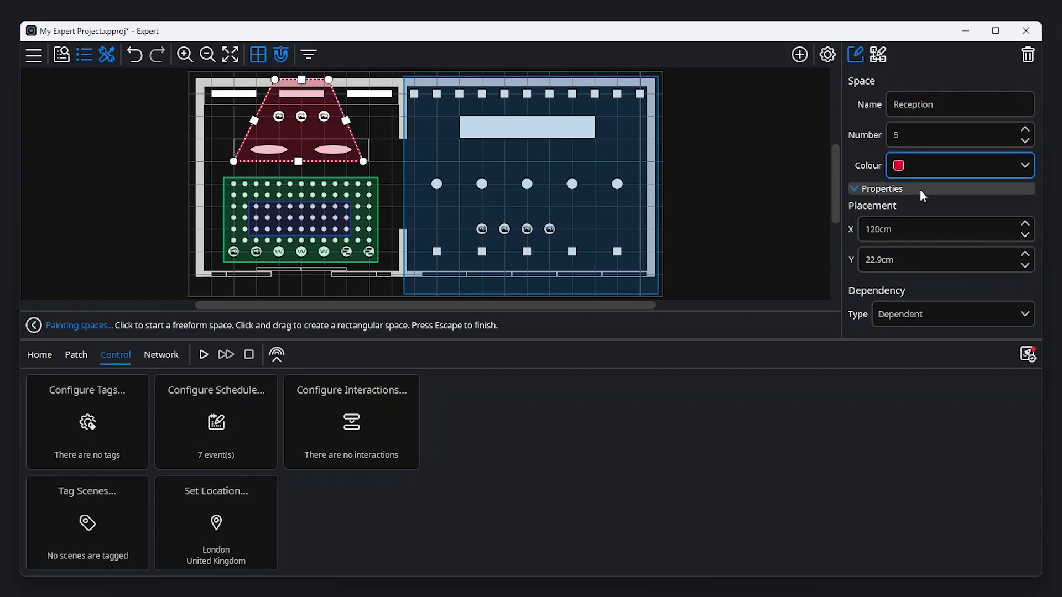
right_click(318, 126)
left_click(350, 136)
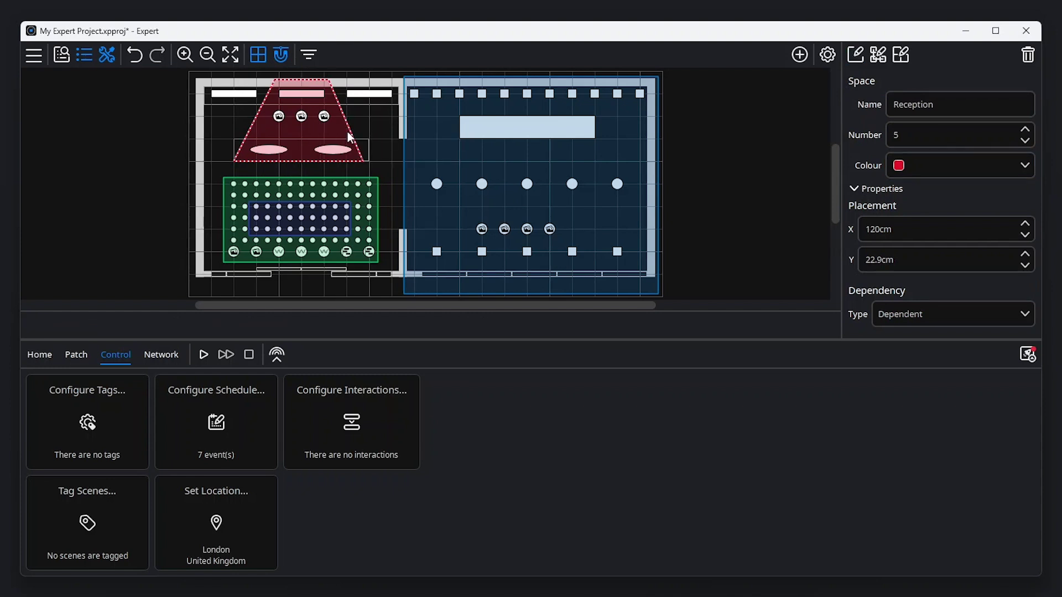
scroll(313, 128, "up", 3)
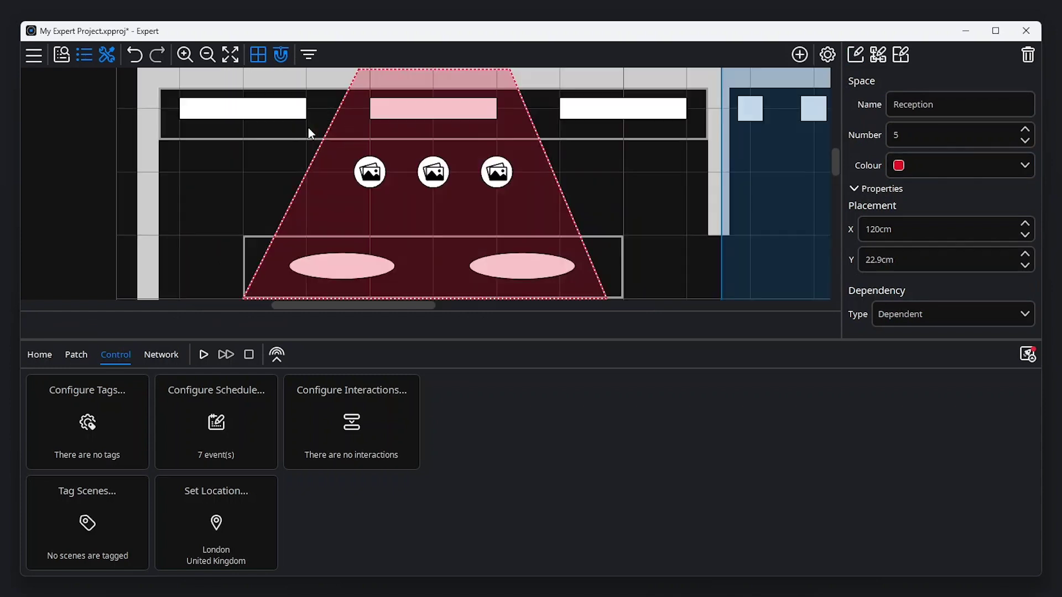
Assign a reception downlight fixture to the Reception space, then select the whole project space
left_click(591, 182)
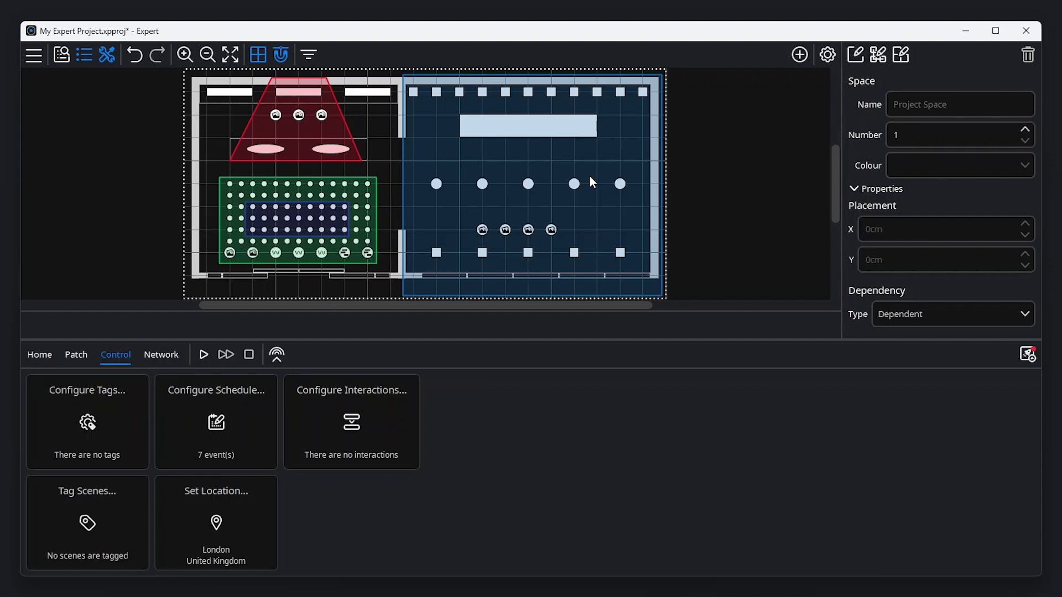
left_click(331, 151)
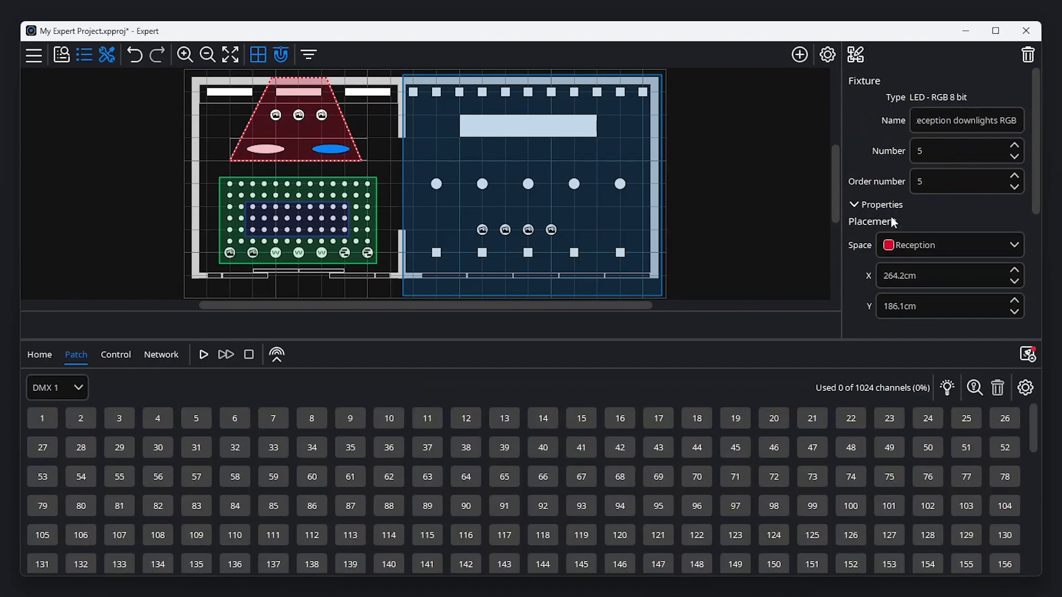
left_click(944, 244)
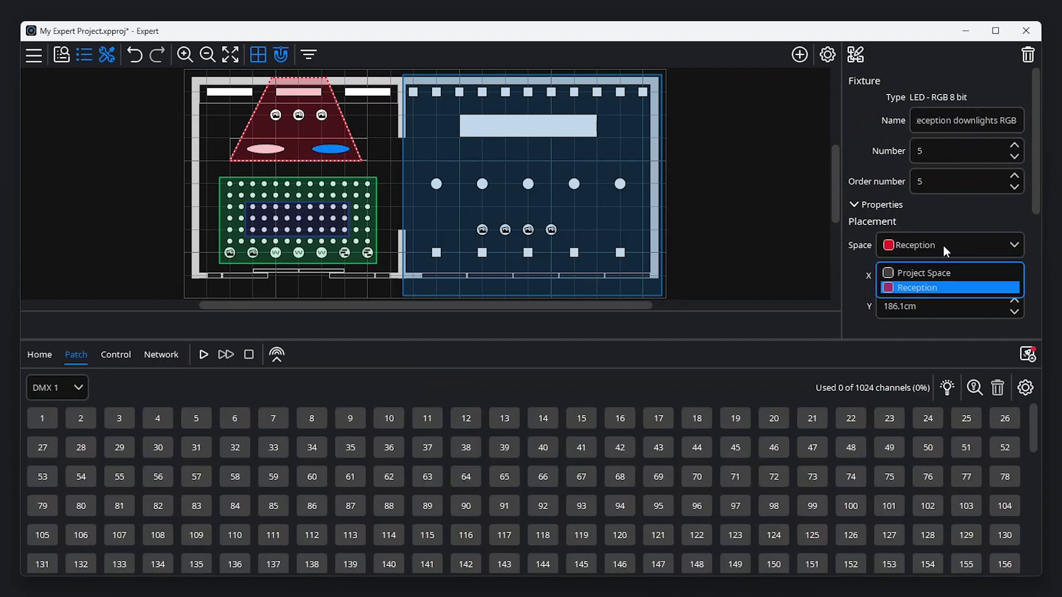
left_click(943, 288)
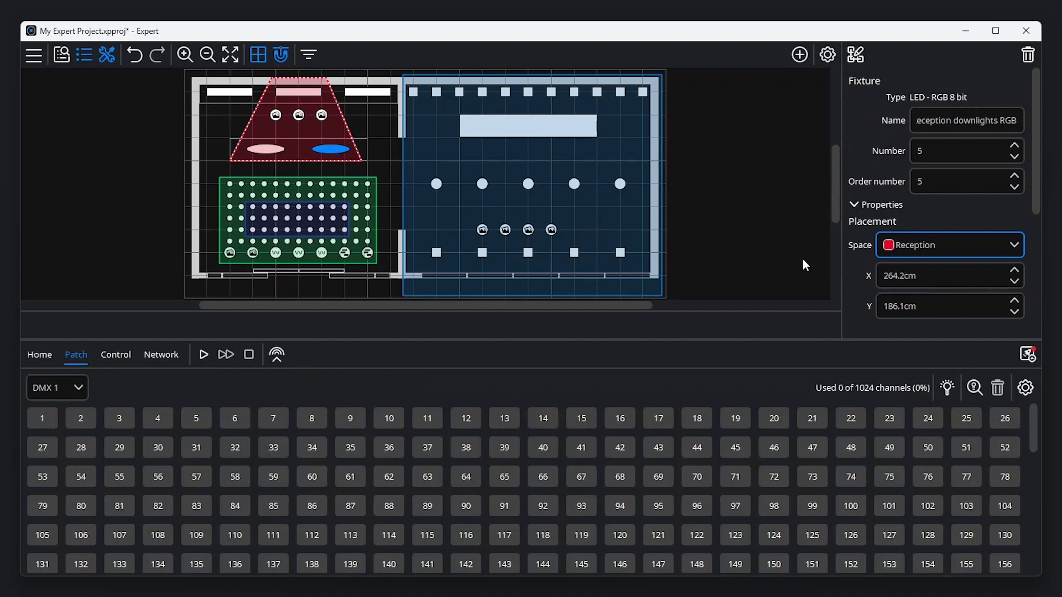
left_click(396, 162)
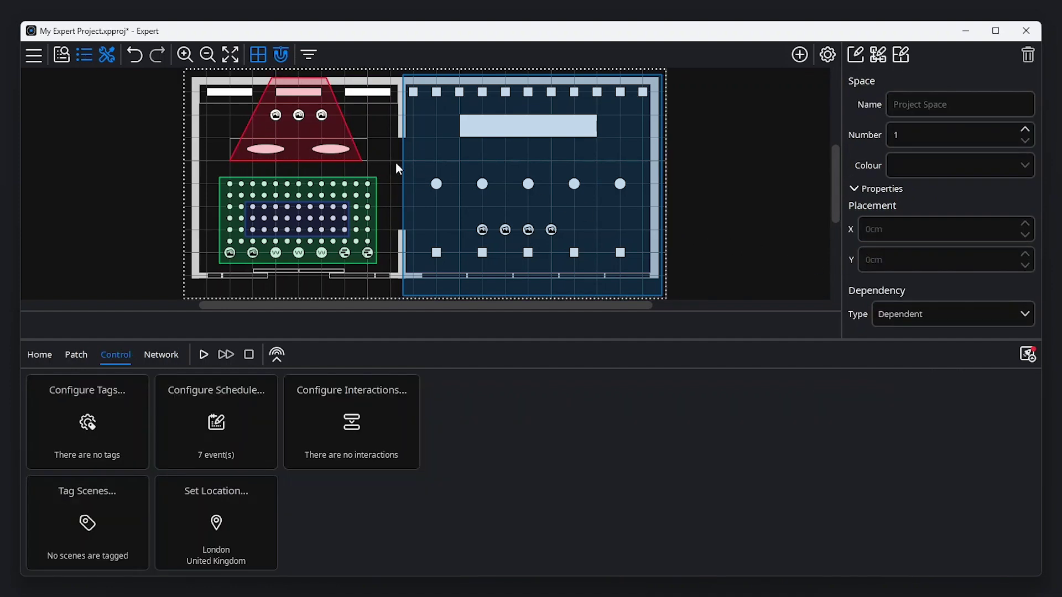
double_click(229, 253)
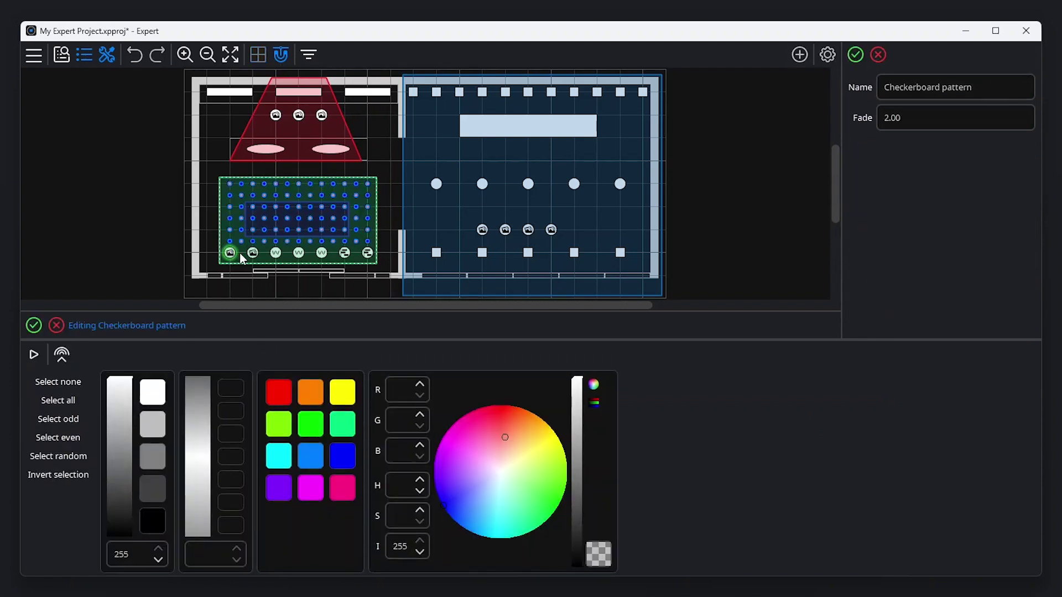
left_click(253, 252)
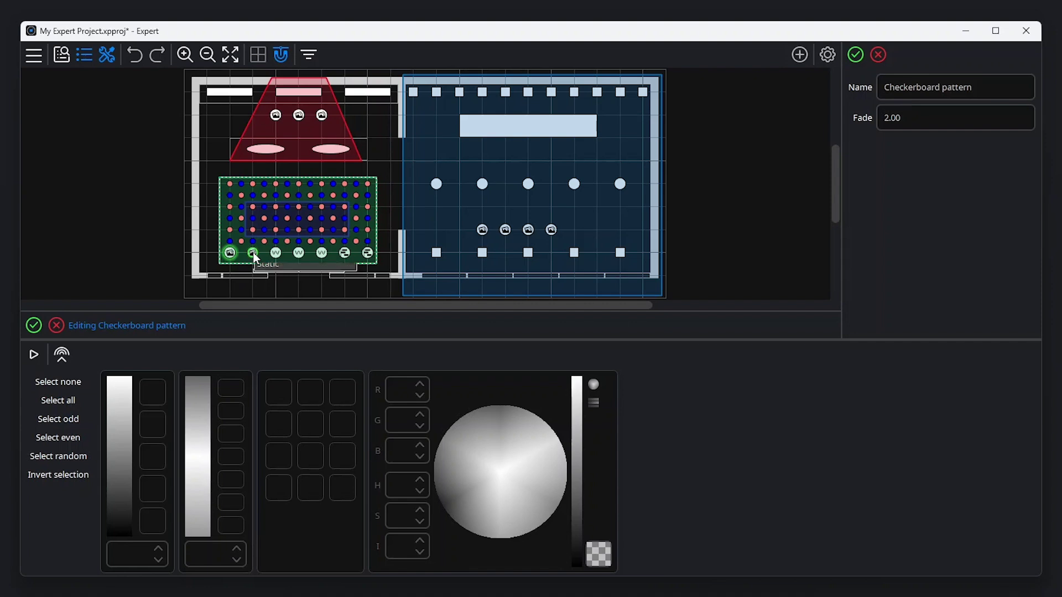
left_click(53, 328)
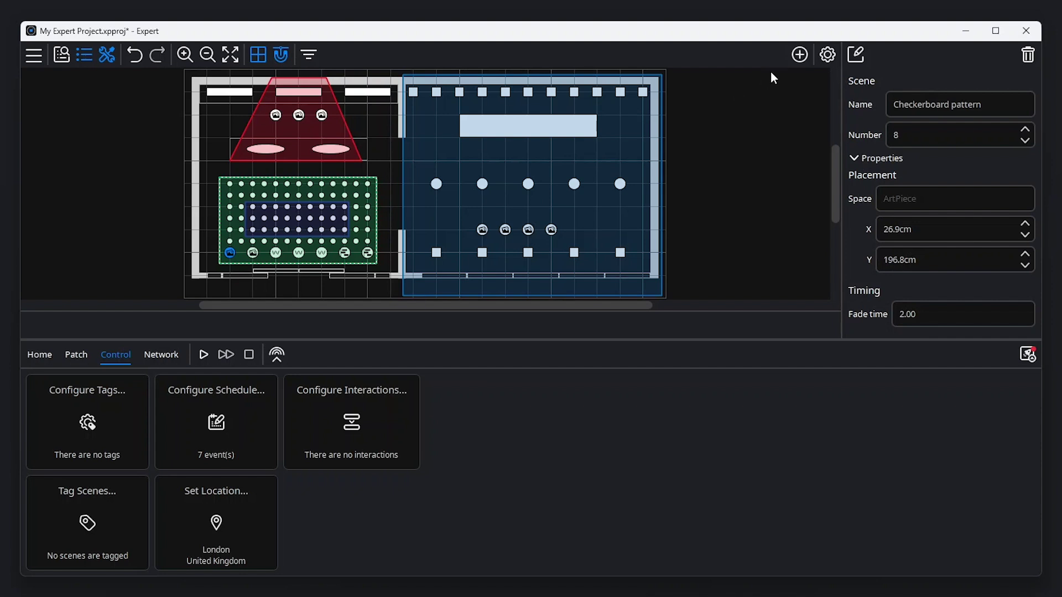
Add a new static scene placed in the right-hand room
left_click(798, 55)
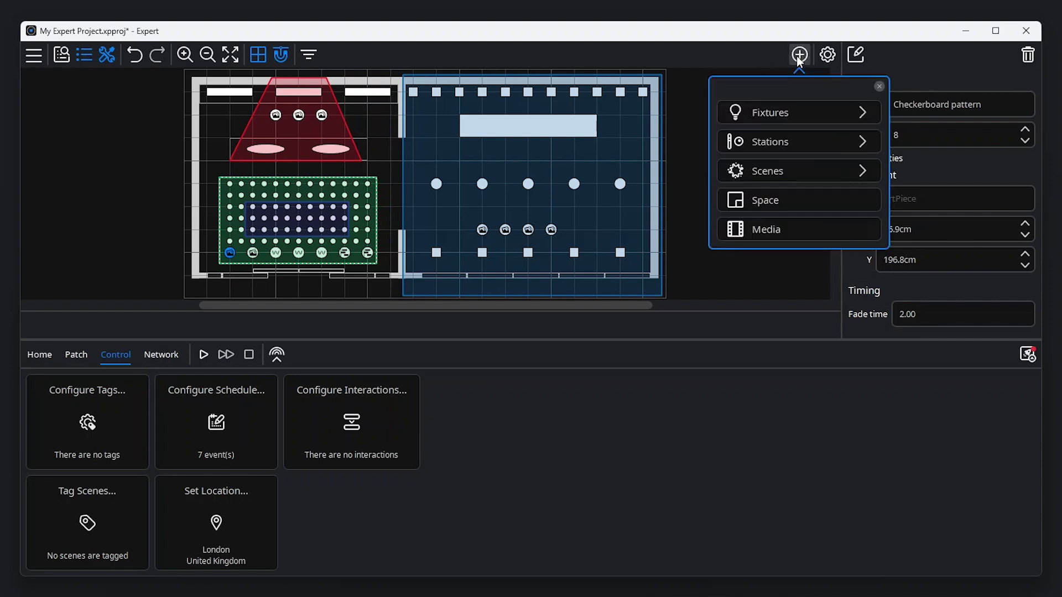
left_click(794, 166)
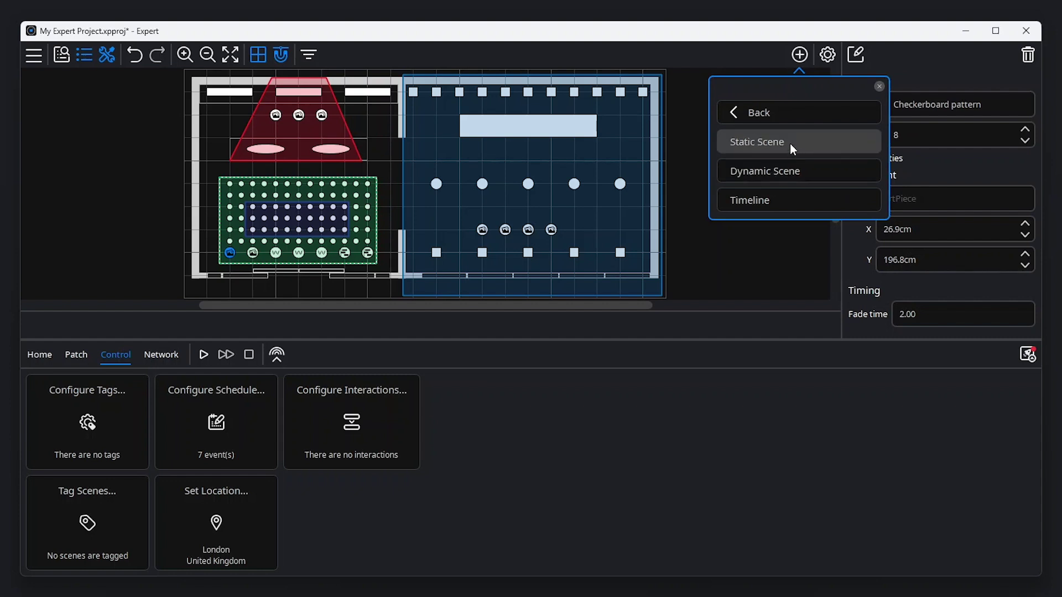
left_click(790, 143)
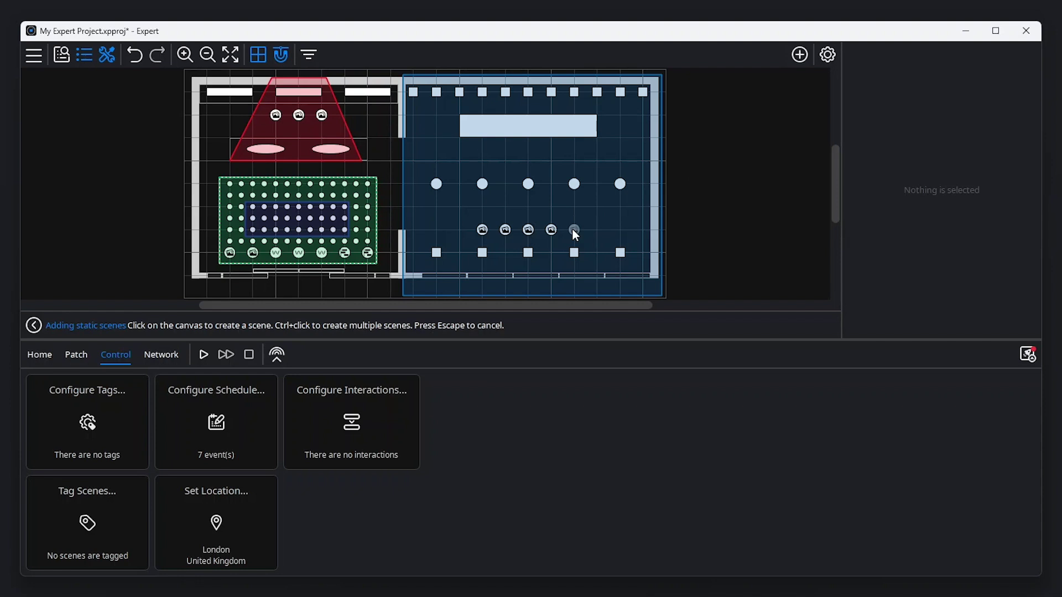
left_click(573, 231)
Set the first two round fixtures to brightness 224 and 201, then all room fixtures to bright white
left_click(436, 184)
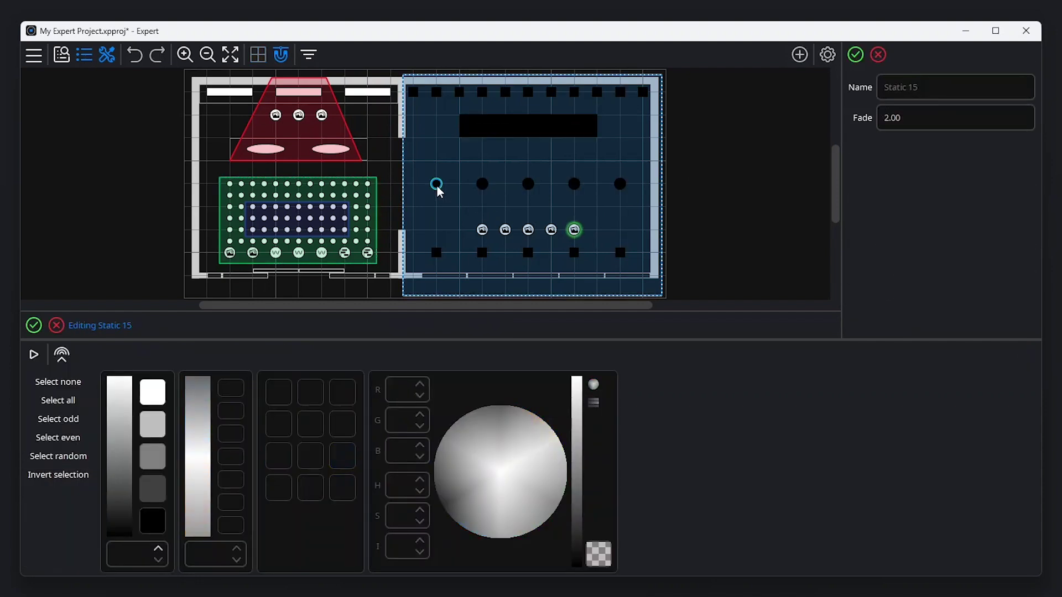
left_click_drag(118, 454, 119, 396)
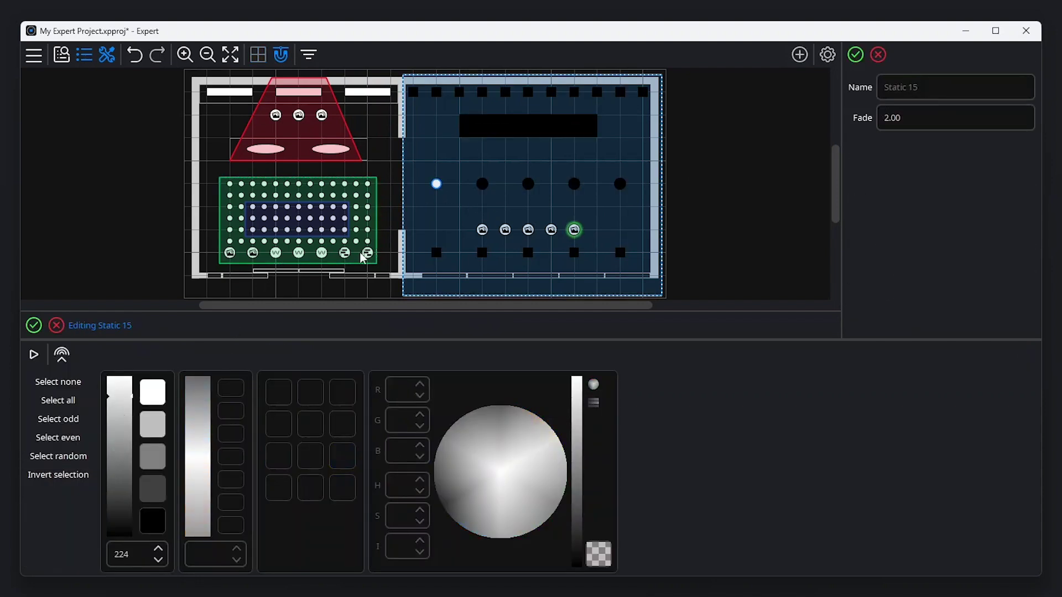
left_click(483, 184)
left_click_drag(121, 448, 119, 399)
left_click(64, 403)
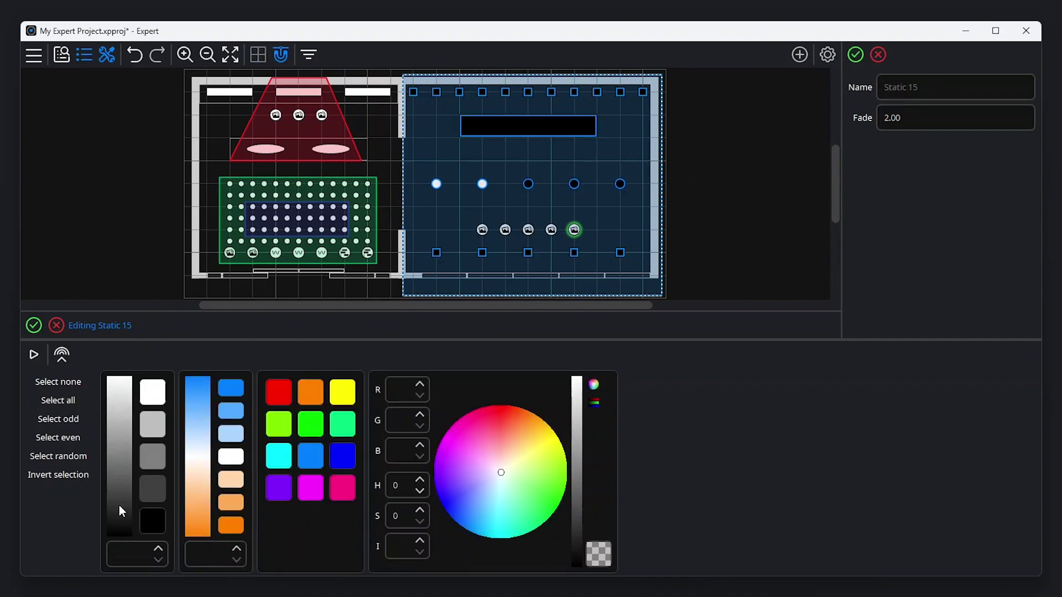
left_click_drag(118, 503, 116, 388)
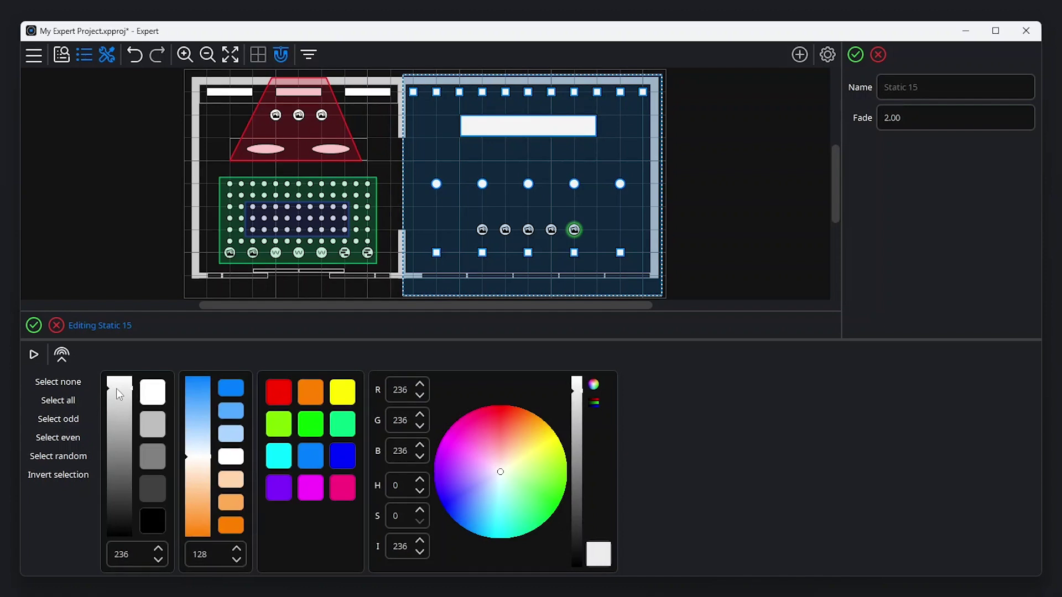
Warm the top row, turn the bar and squares orange, and set the bar to 231/111/0 with white 172
left_click_drag(195, 457, 194, 406)
left_click(280, 391)
left_click(312, 393)
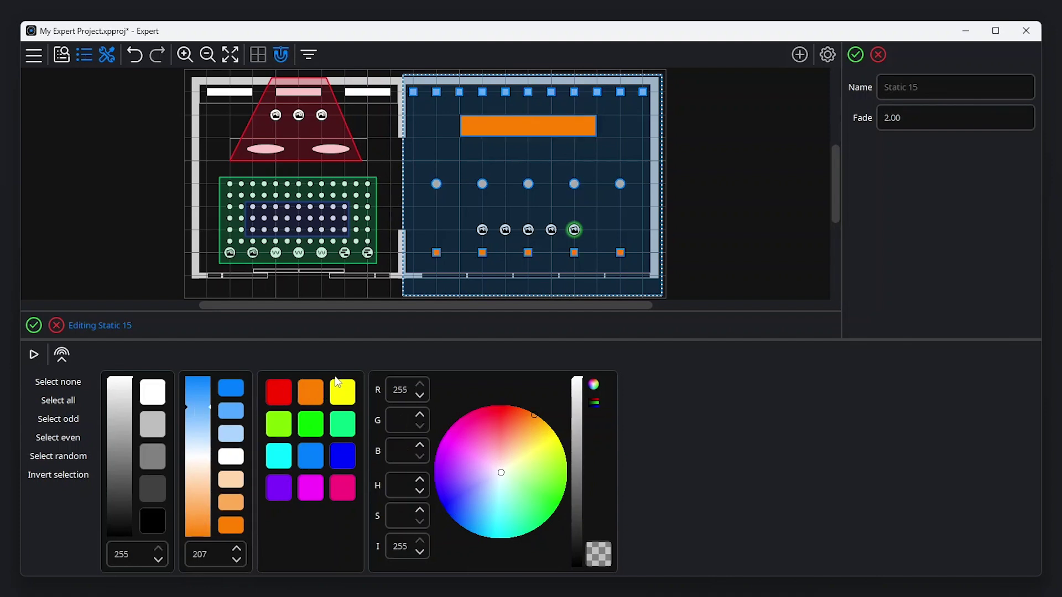
left_click(480, 135)
left_click_drag(664, 406, 782, 405)
left_click_drag(641, 454, 702, 453)
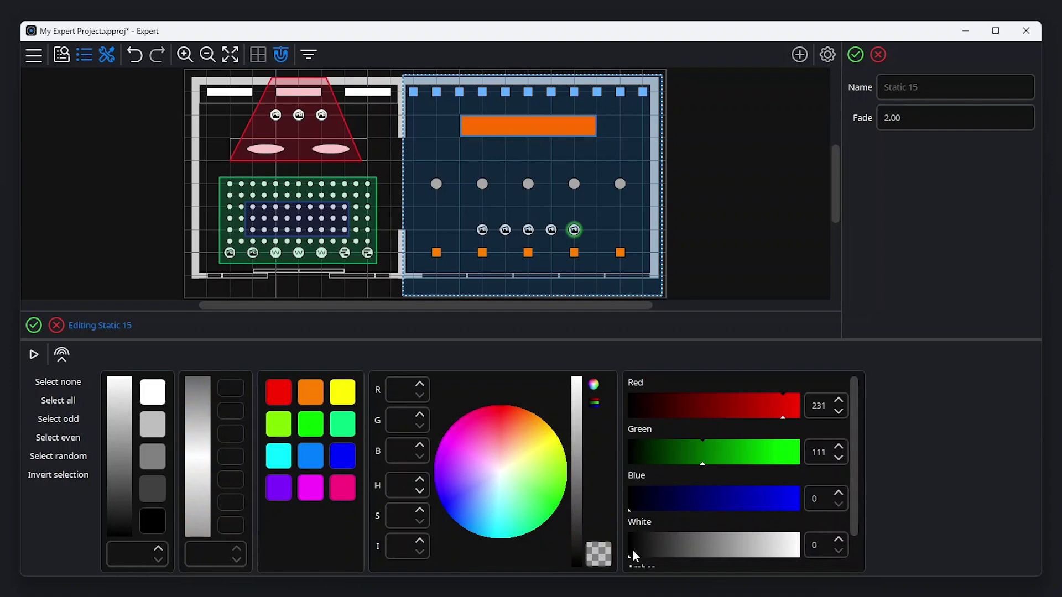
left_click_drag(633, 550, 745, 544)
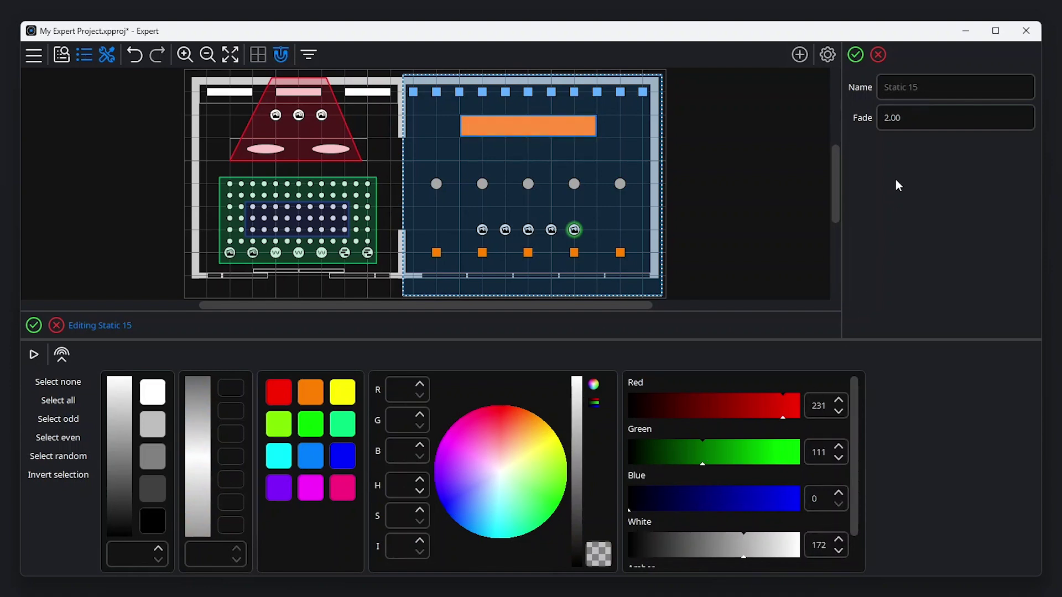
Set the scene's fade to 10 seconds and name it Warm
left_click(885, 119)
type("10")
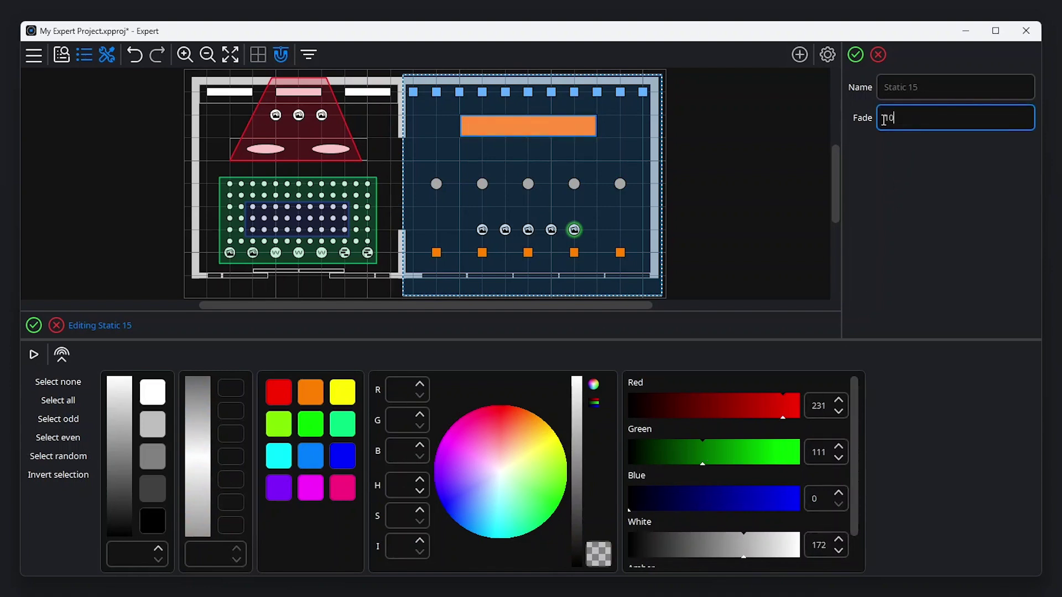
left_click(896, 88)
type("Warm")
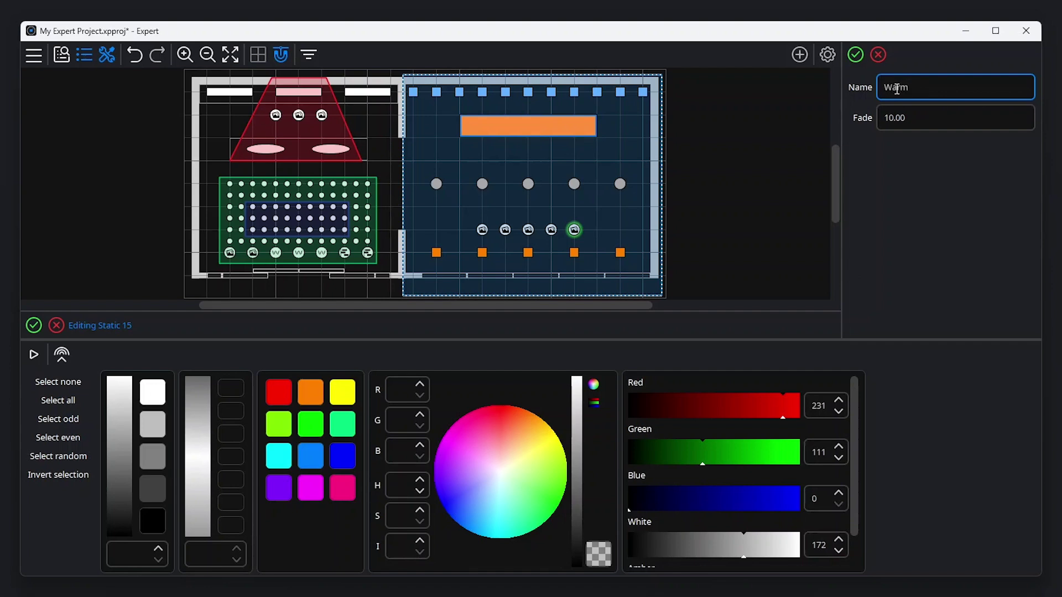
Save the Warm scene and start a new dynamic scene on the ArtPiece grid
left_click(852, 59)
left_click(803, 56)
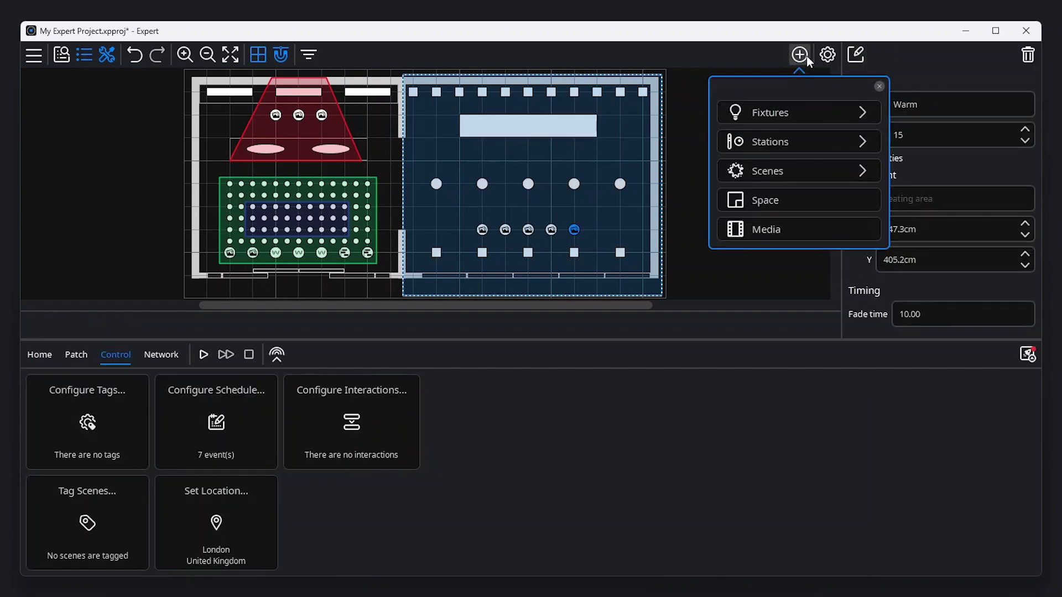
left_click(806, 170)
left_click(804, 171)
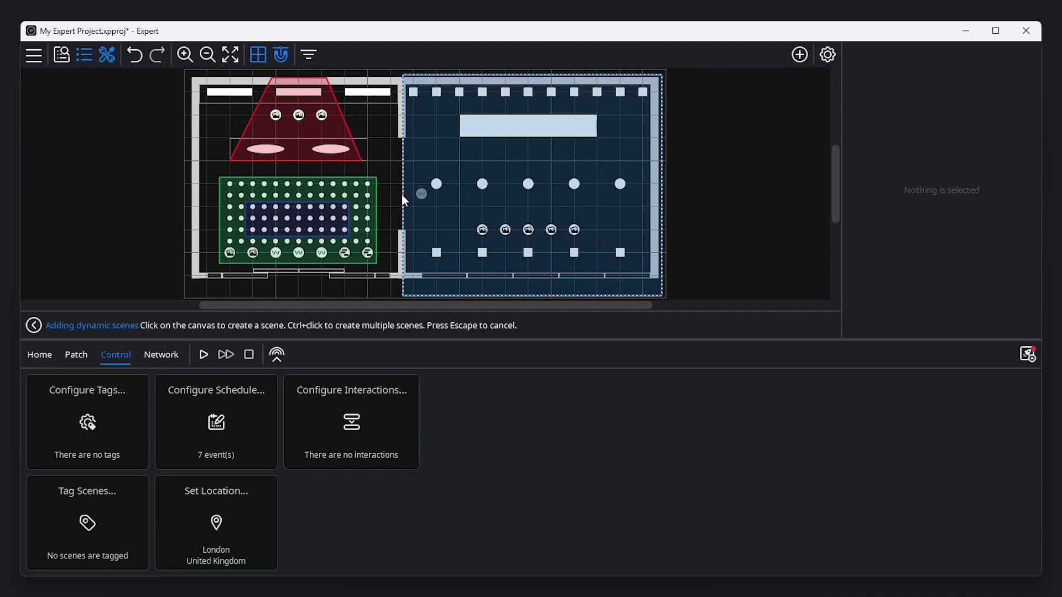
left_click(357, 191)
Apply the Brimstone effect from the Nature effect category
left_click(880, 155)
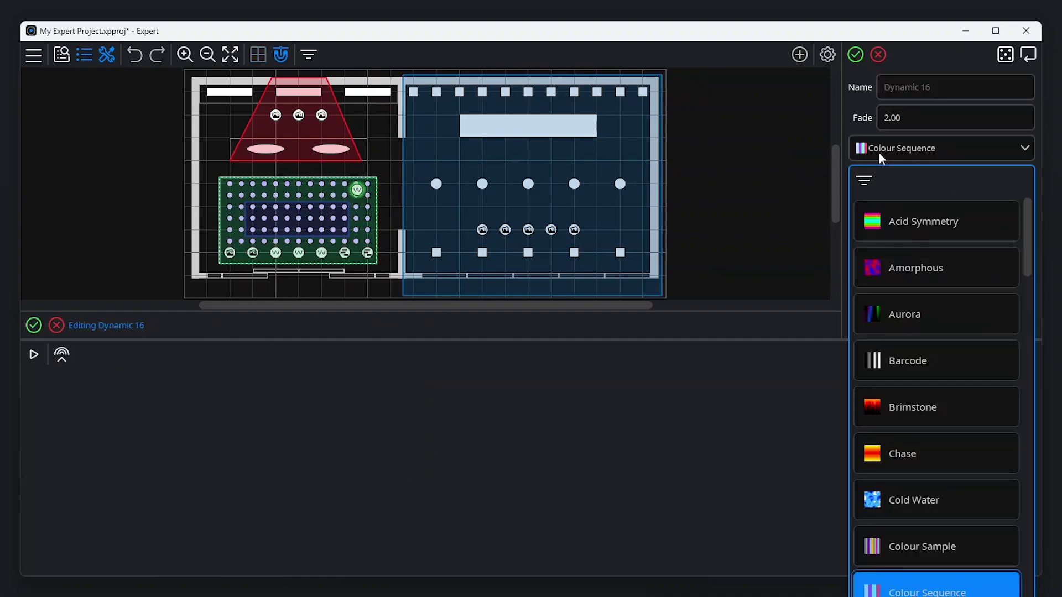
left_click_drag(1027, 231, 1019, 304)
left_click(861, 183)
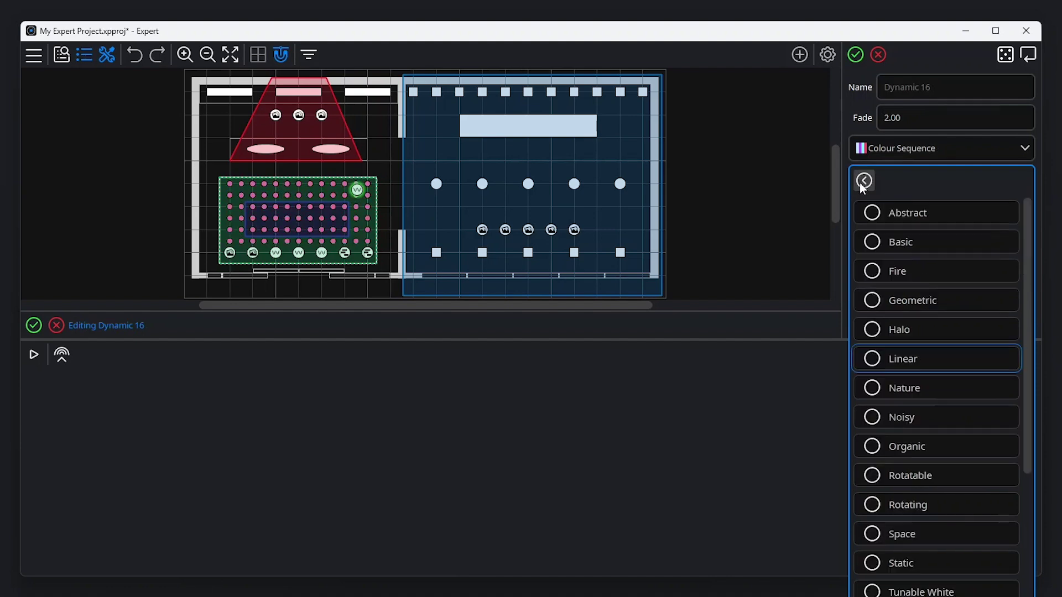
left_click(895, 389)
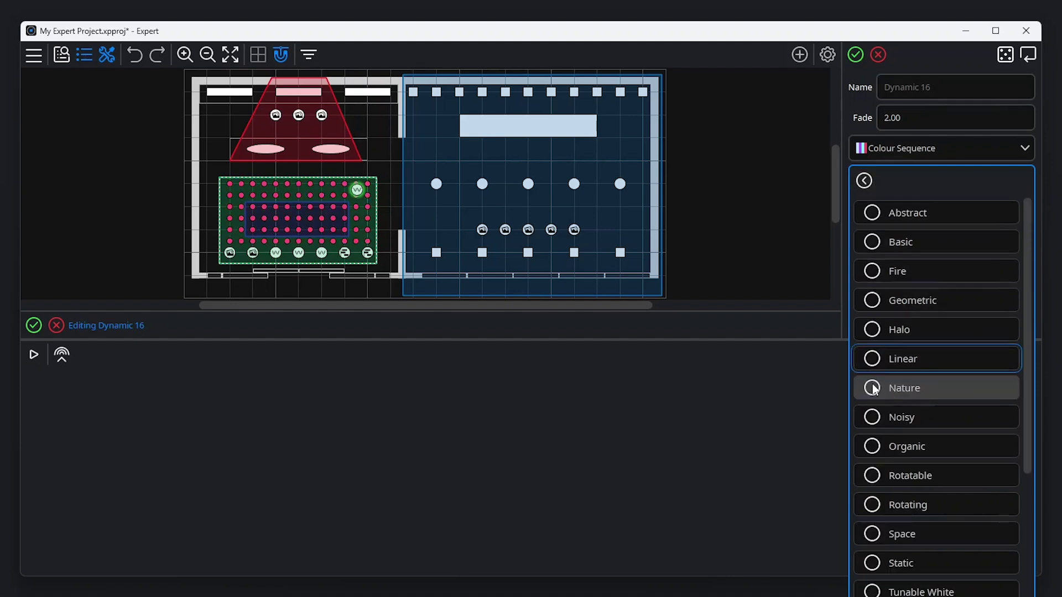
left_click(865, 181)
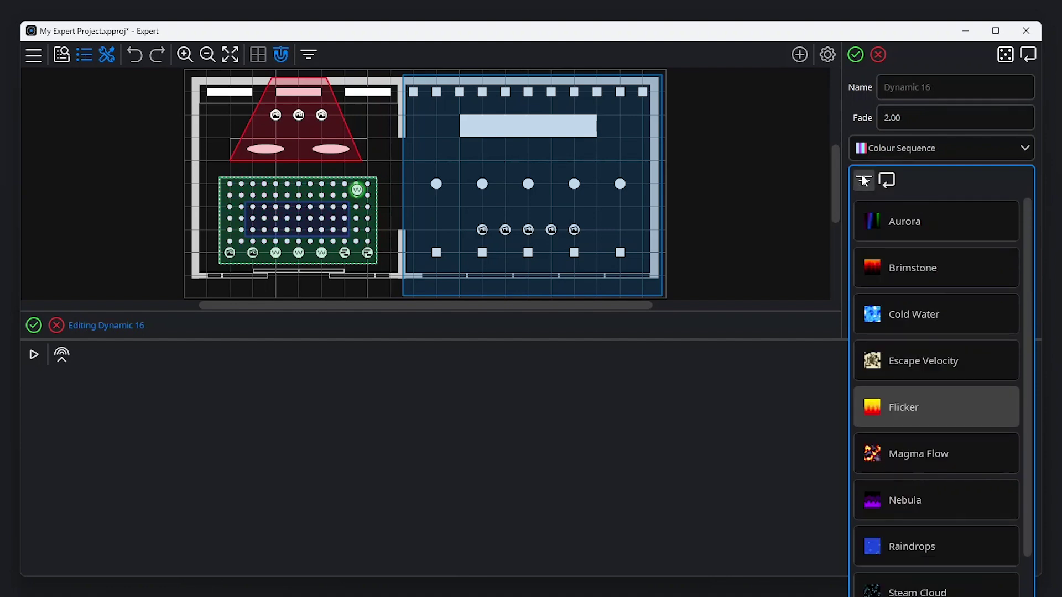
left_click(902, 271)
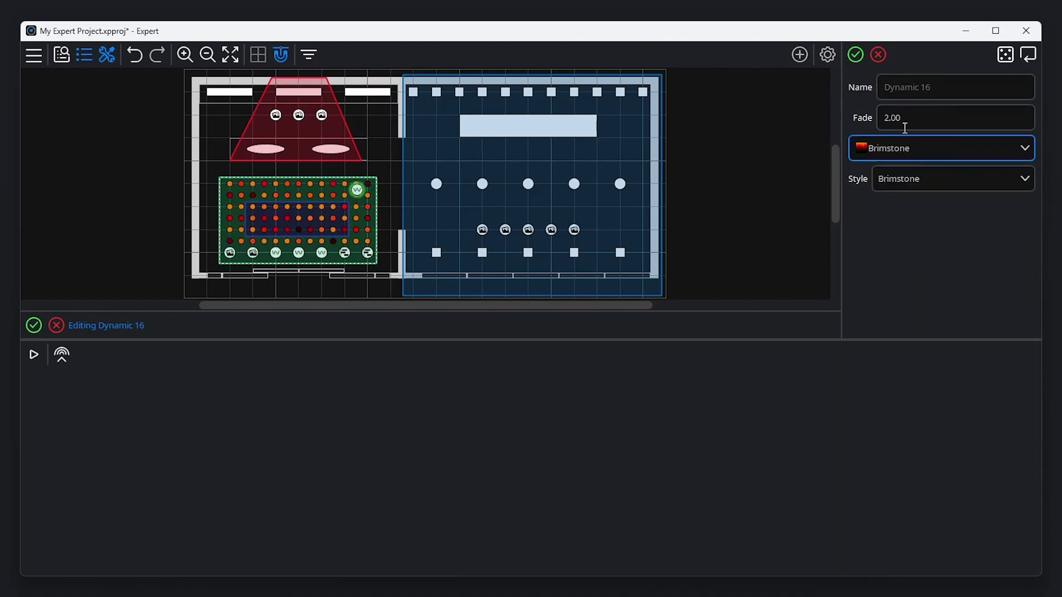
Name the dynamic scene 'Fire' and save it
left_click(902, 90)
type("Fire")
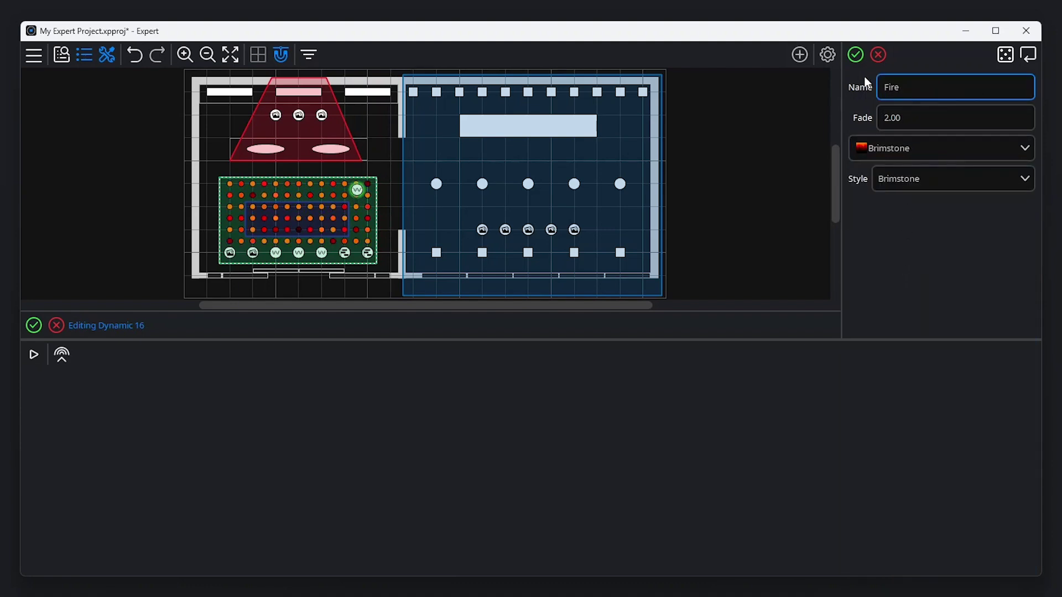
left_click(855, 55)
Create a timeline on the ArtPiece with a 25.5-second Magma Flow element
left_click(799, 54)
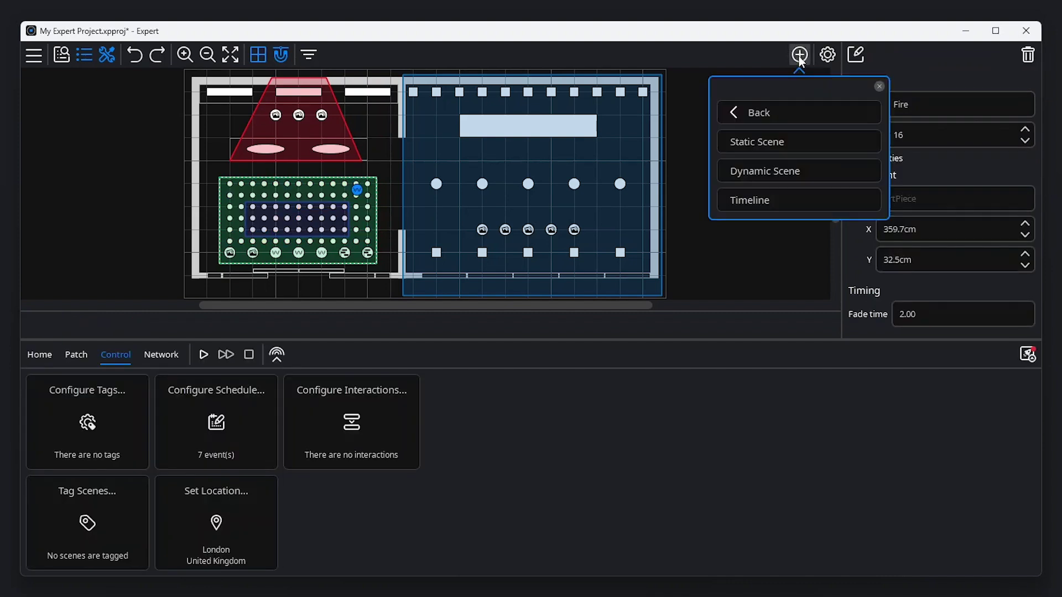
left_click(795, 200)
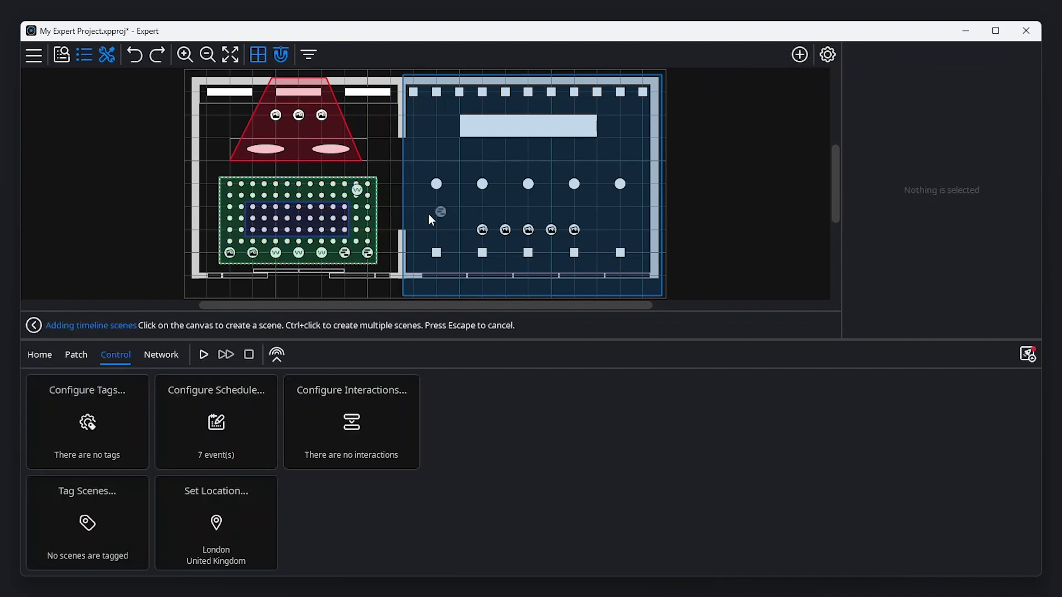
left_click(357, 213)
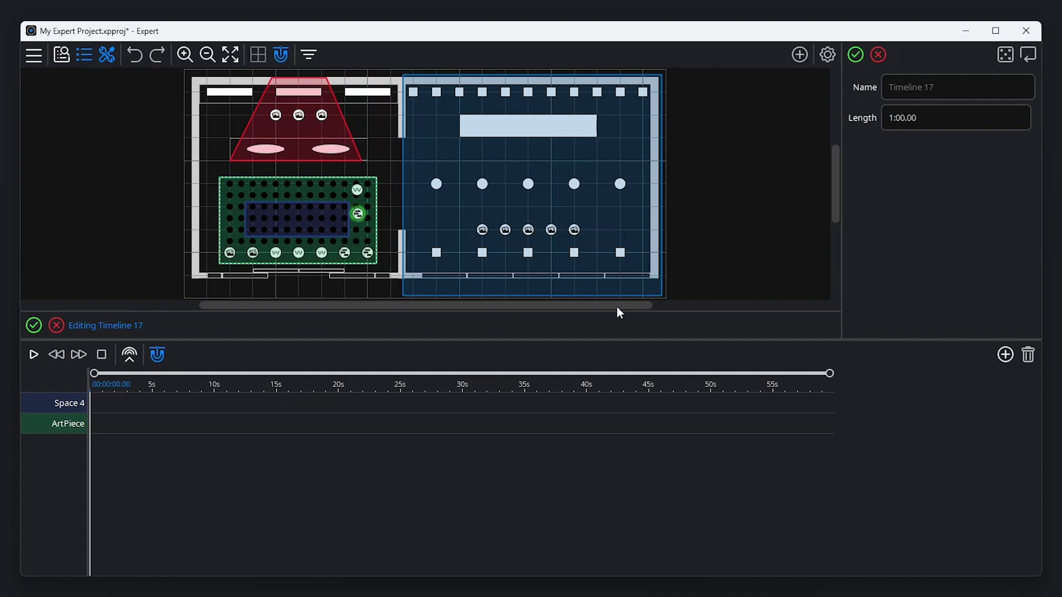
left_click(1005, 355)
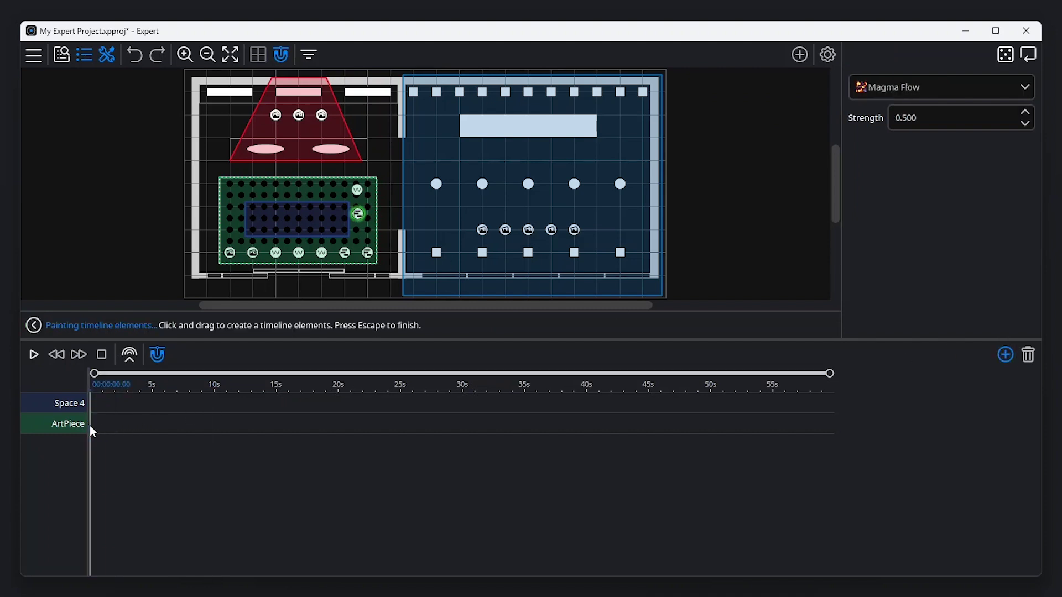
left_click_drag(89, 426, 405, 424)
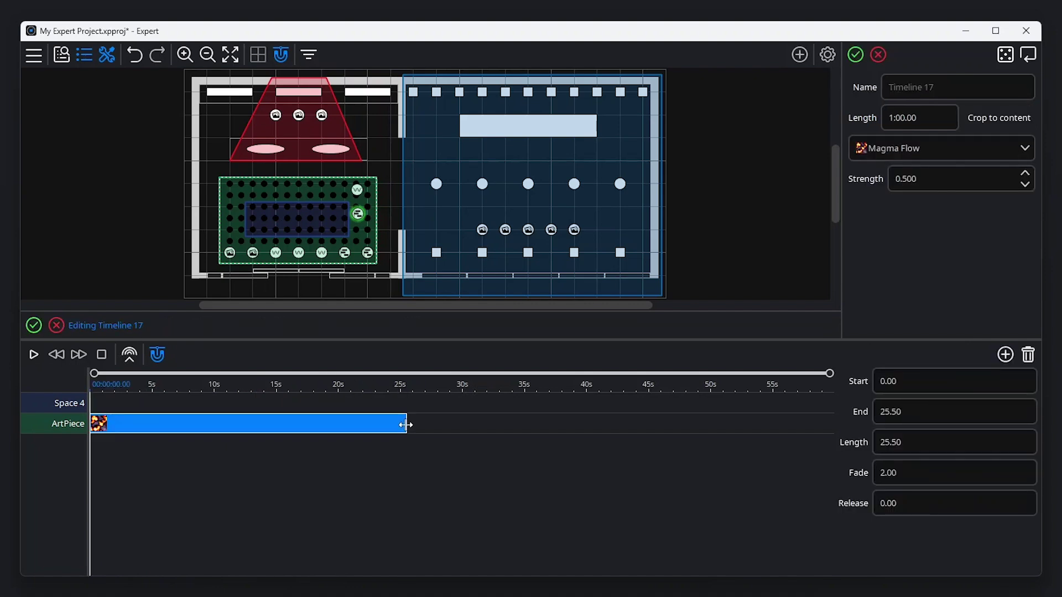
Rename the timeline 'Fire Glow' and switch the ArtPiece clip to the Flicker effect
left_click(905, 88)
type("Fire G")
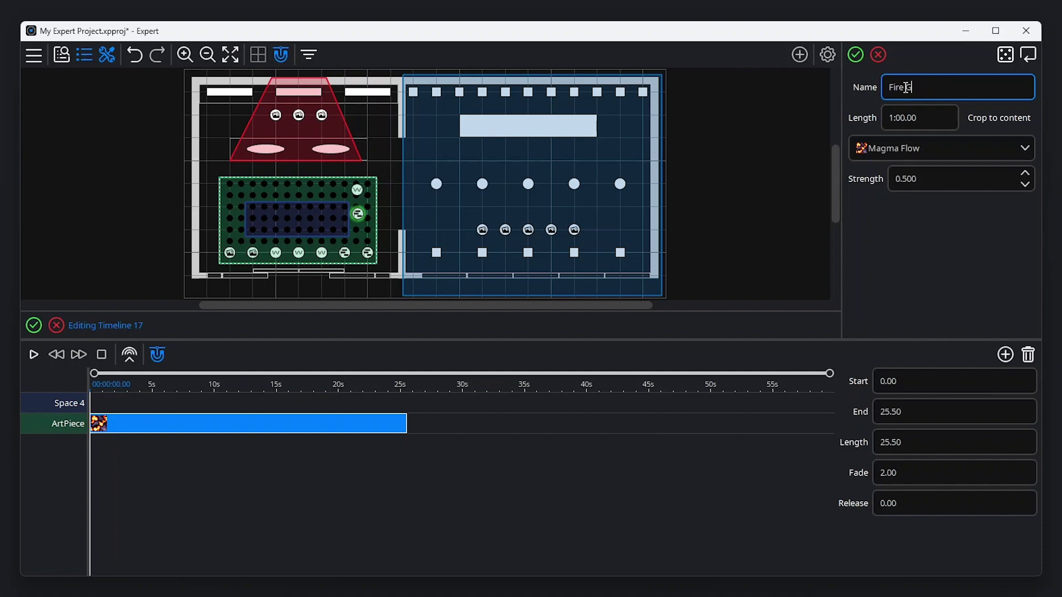
type("low")
left_click(927, 150)
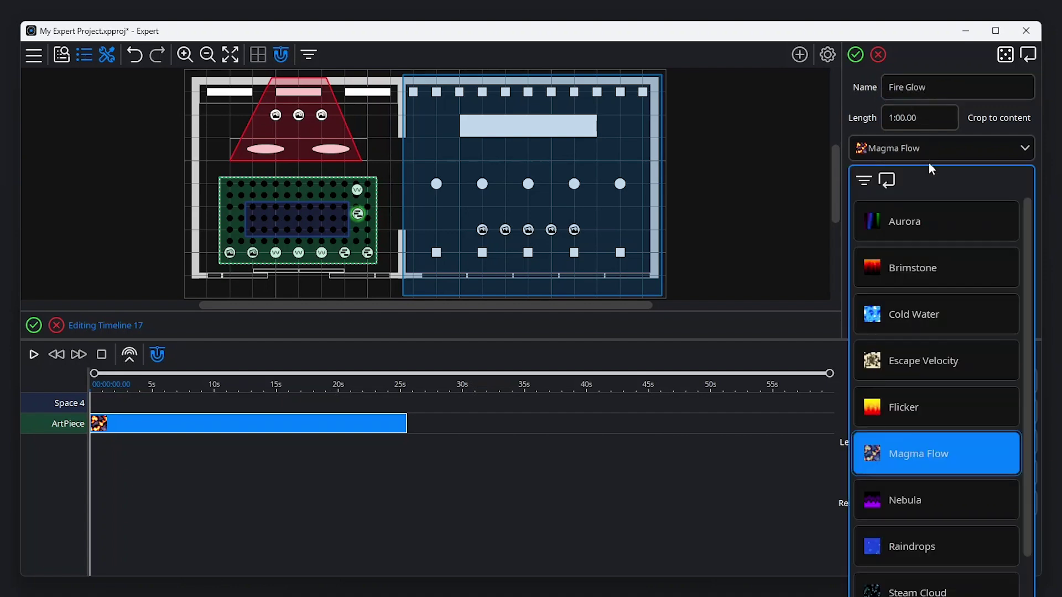
left_click(920, 398)
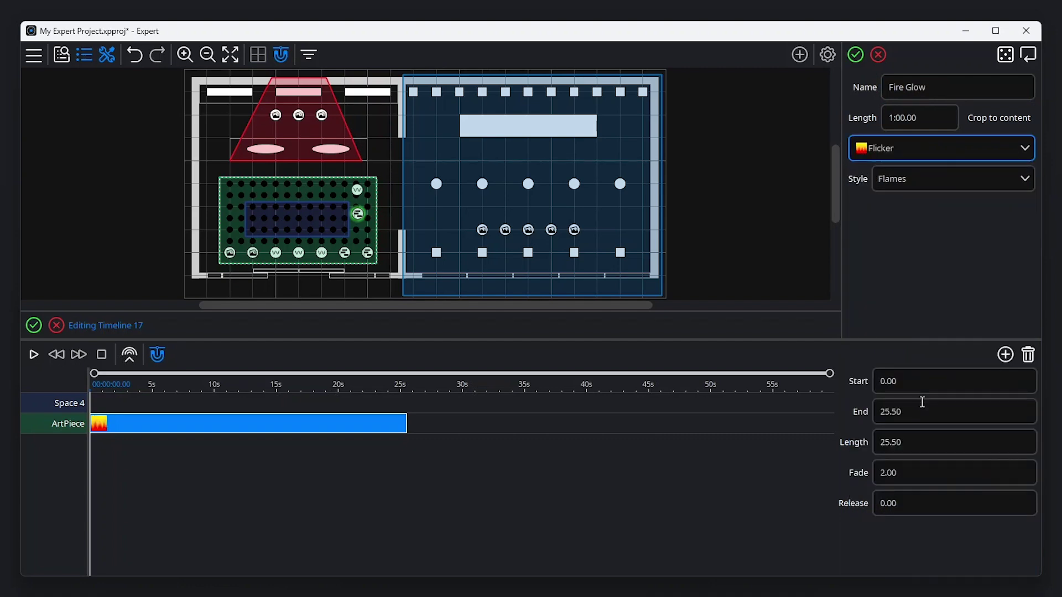
Paint a 5–15 s Magma Flow clip on Space 4, preview playback, and finish the timeline
left_click(1005, 355)
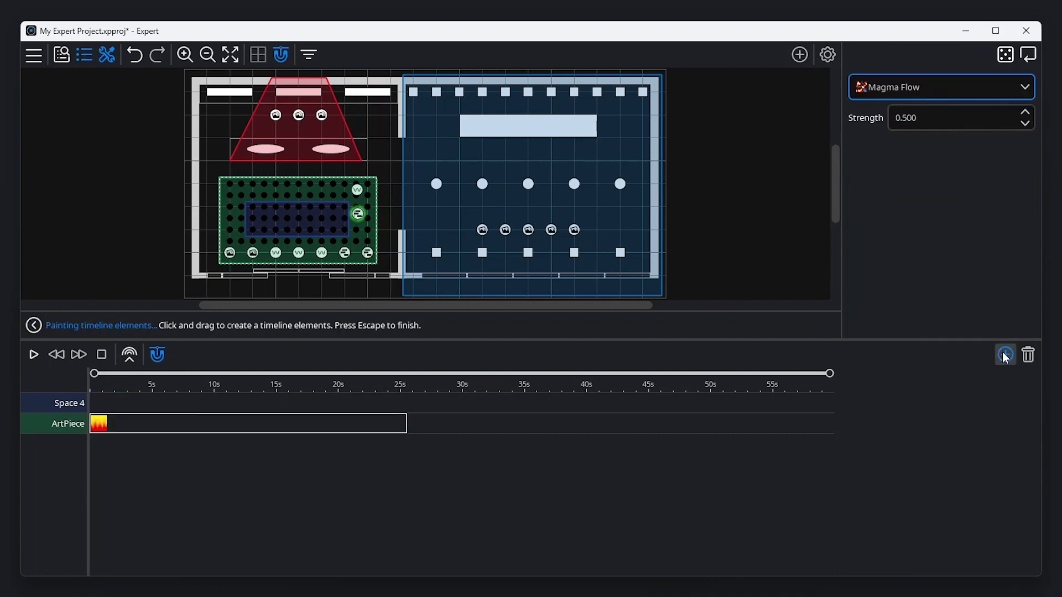
left_click_drag(151, 395, 276, 399)
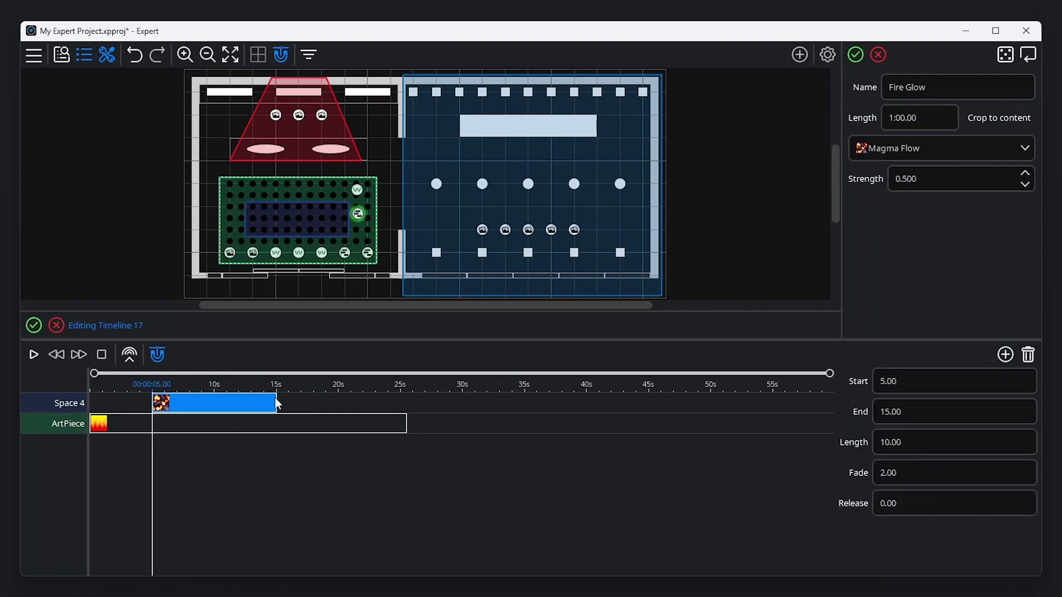
left_click(33, 354)
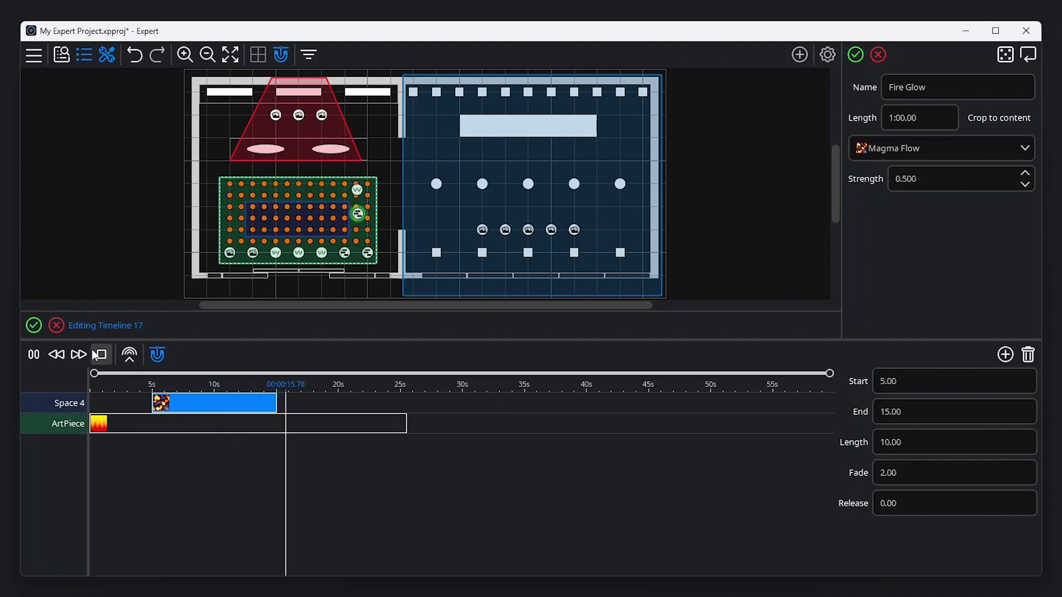
left_click(37, 322)
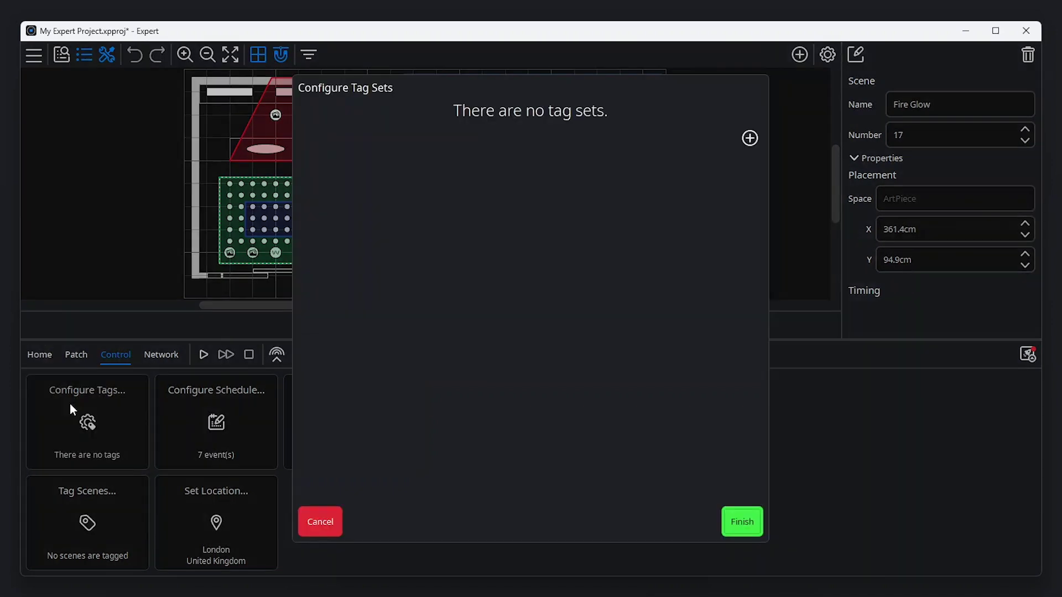
left_click(750, 138)
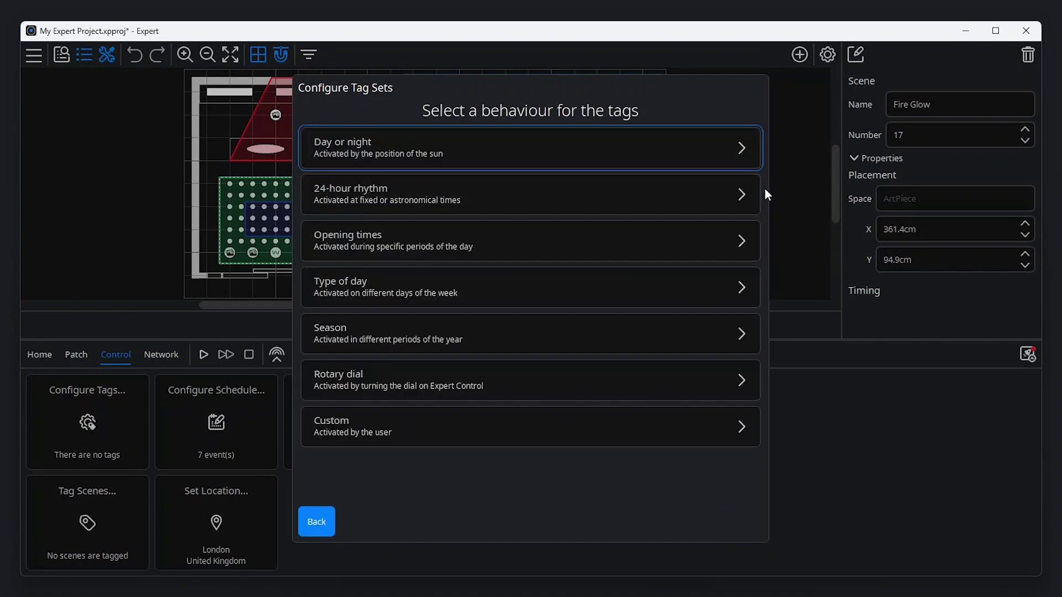
left_click(319, 519)
left_click(736, 526)
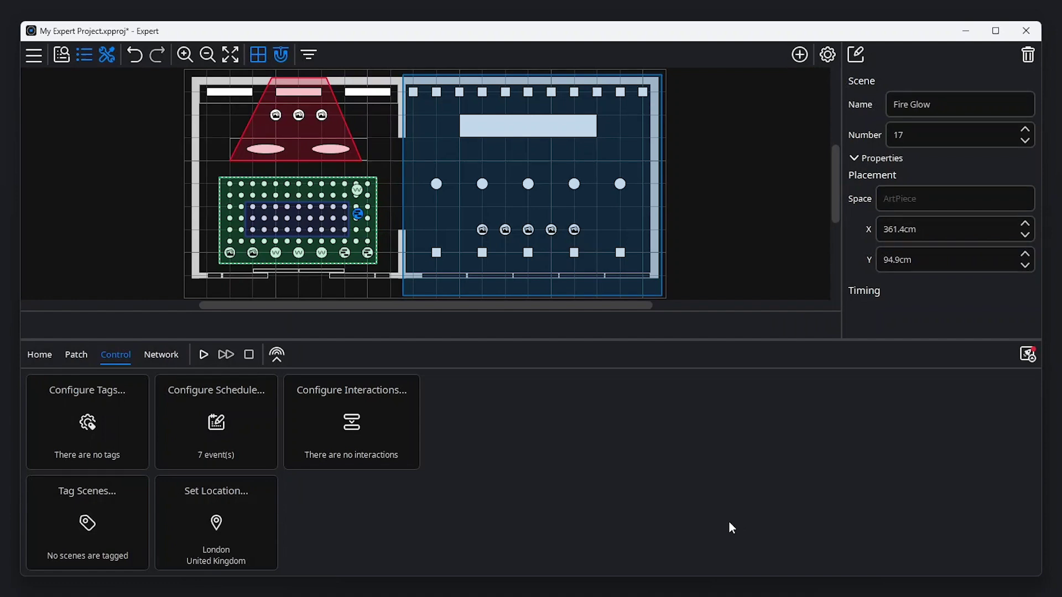
Start a new scheduled event for the Seating area's Late Night scene
left_click(238, 426)
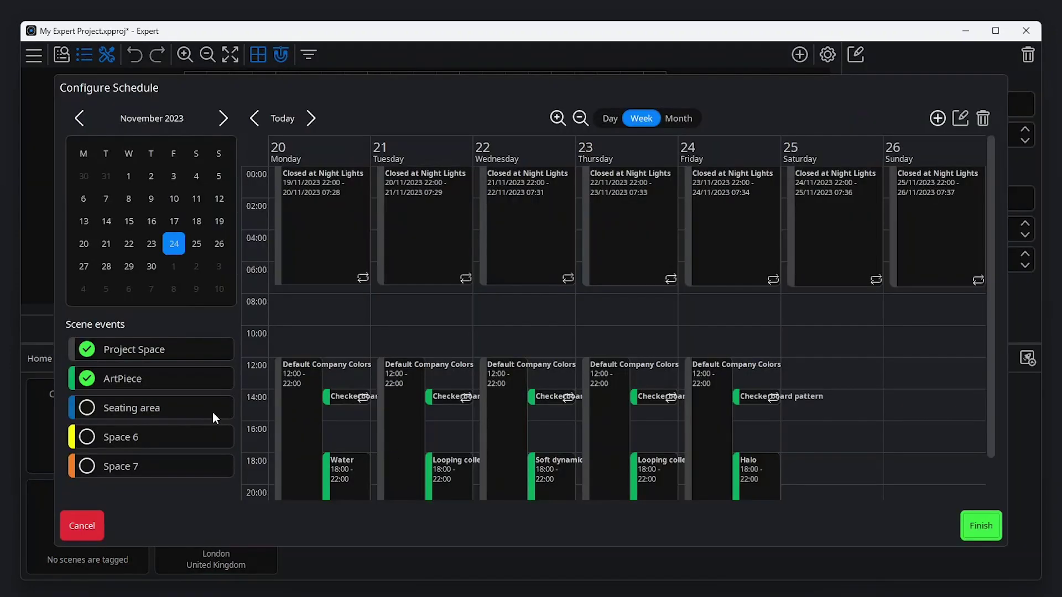
left_click(937, 118)
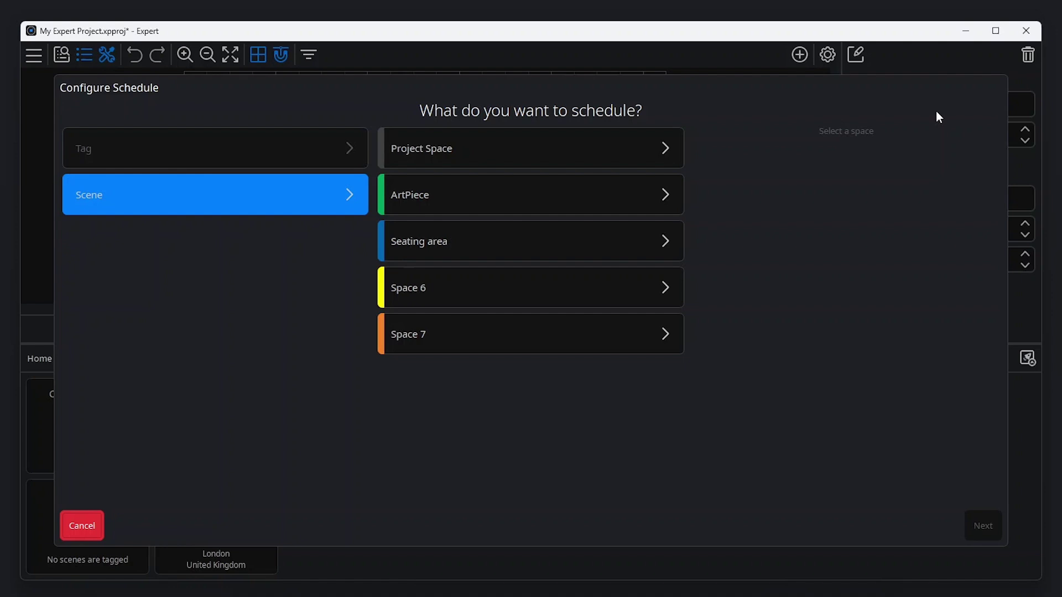
left_click(652, 241)
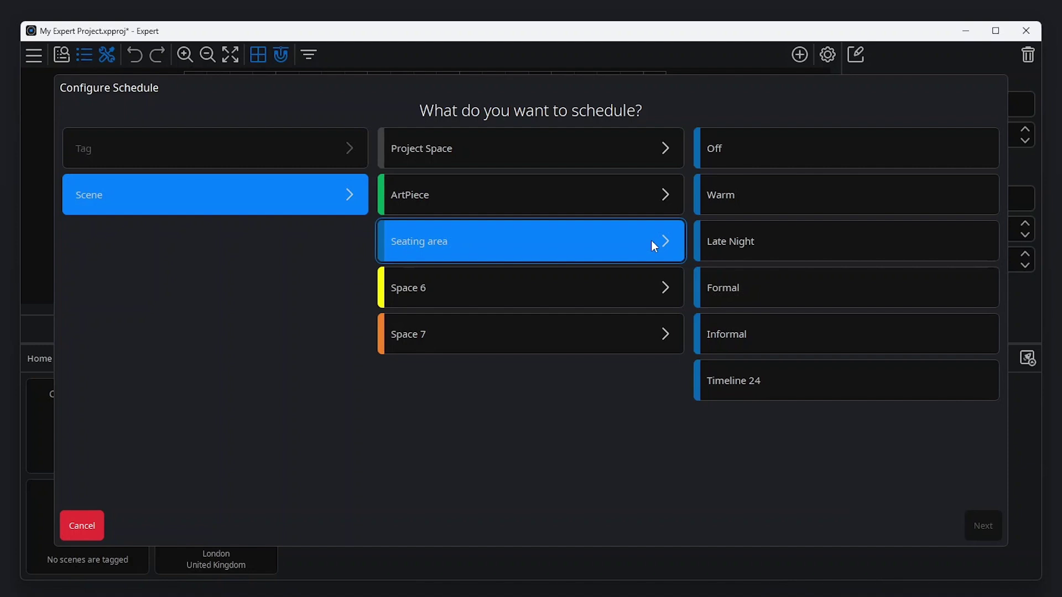
left_click(809, 248)
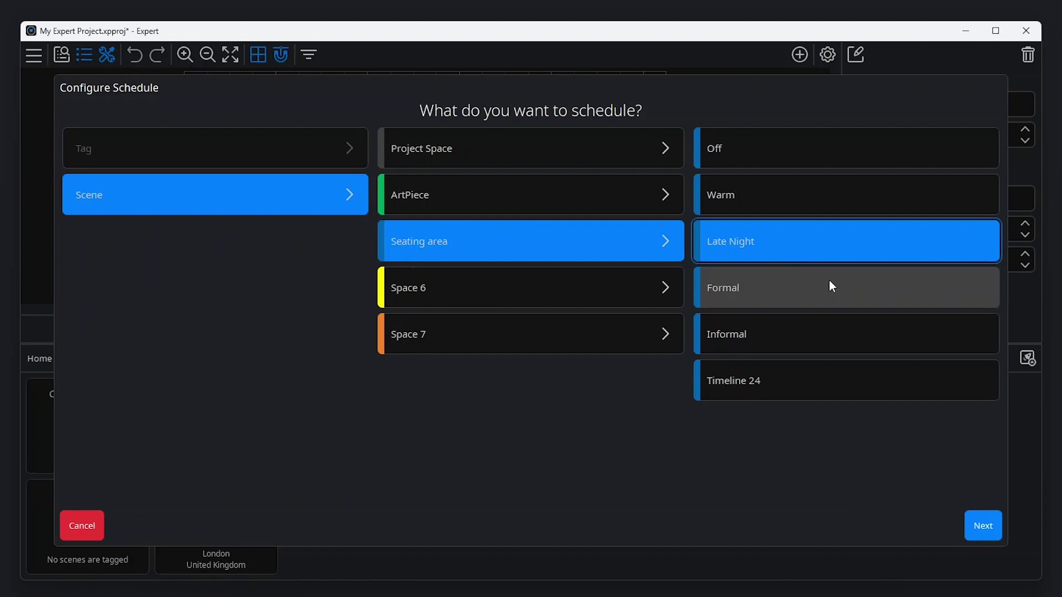
left_click(968, 522)
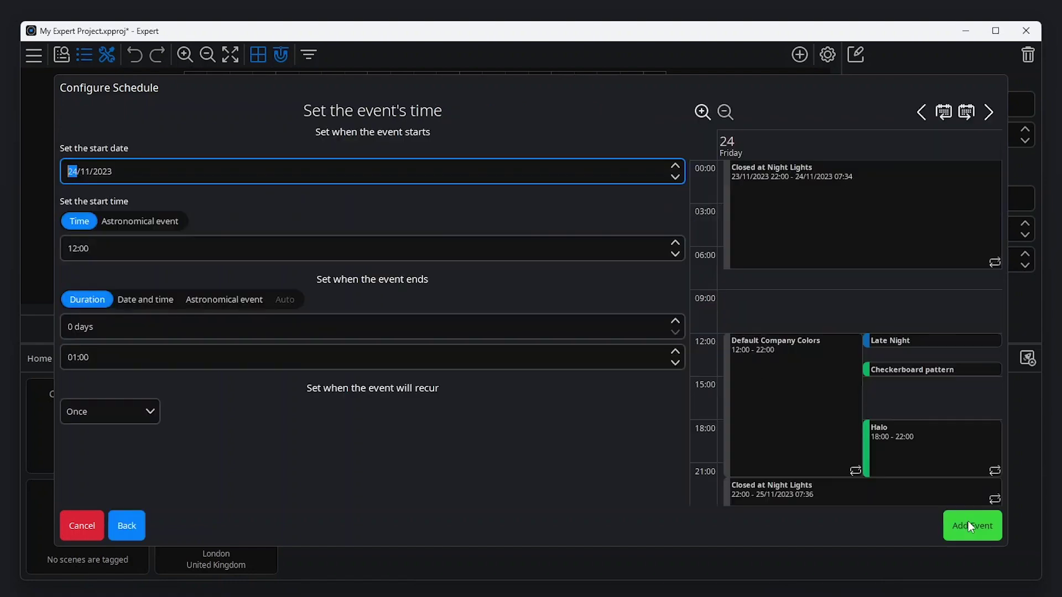
Schedule Late Night daily at 20:00 for 2 hours, then add the event and save the schedule
left_click(72, 248)
type("20")
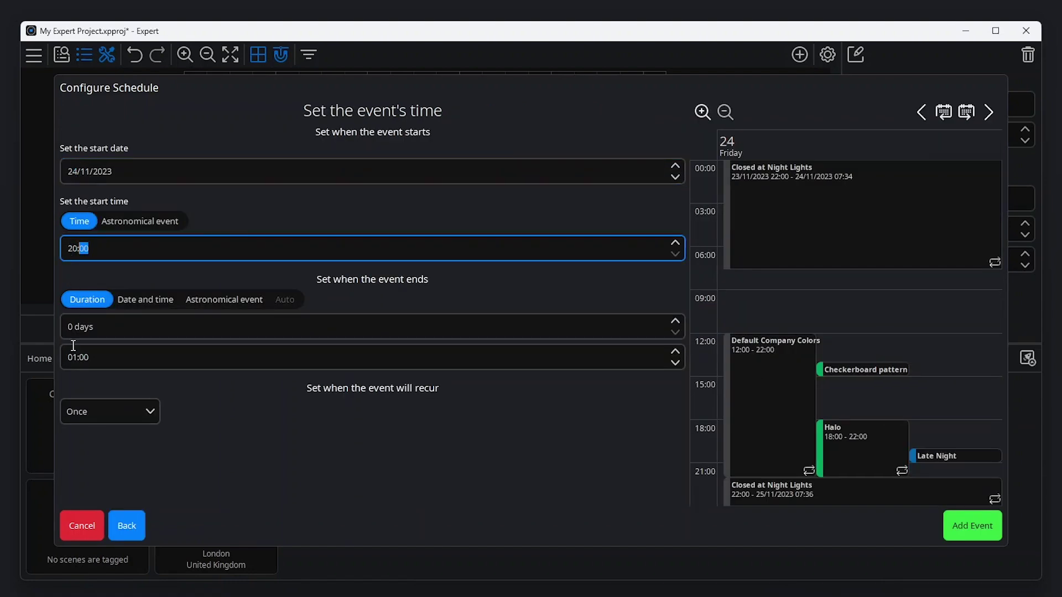
left_click(74, 356)
type("02")
left_click(117, 380)
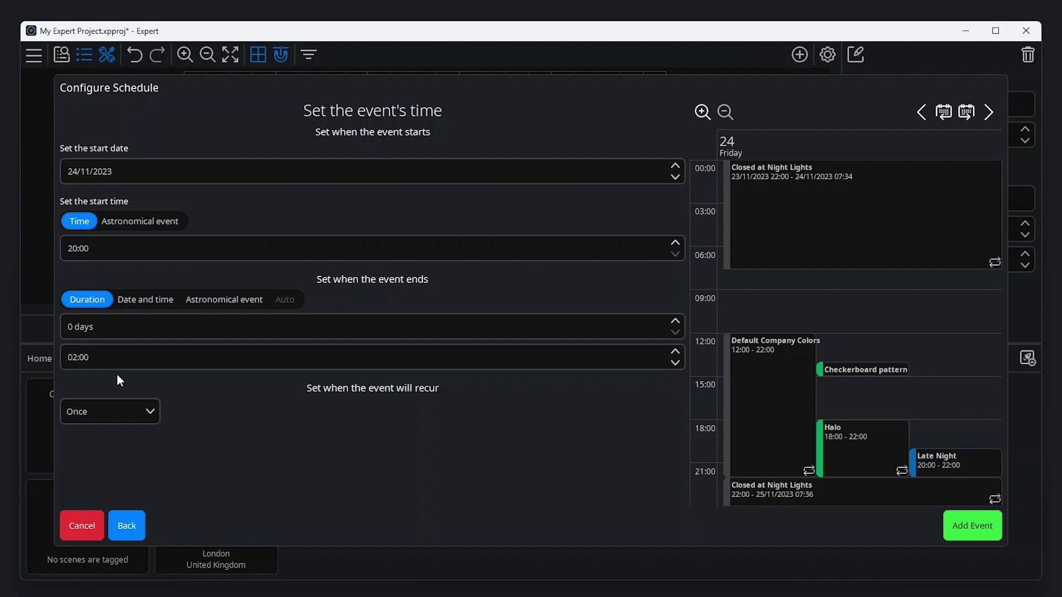
left_click(121, 406)
left_click(124, 454)
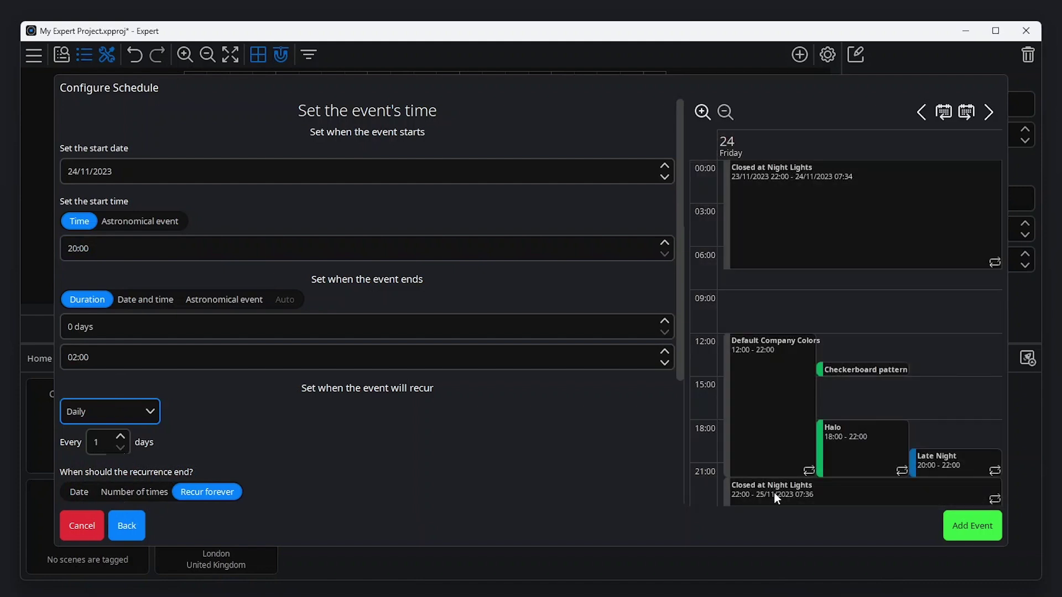
left_click(967, 525)
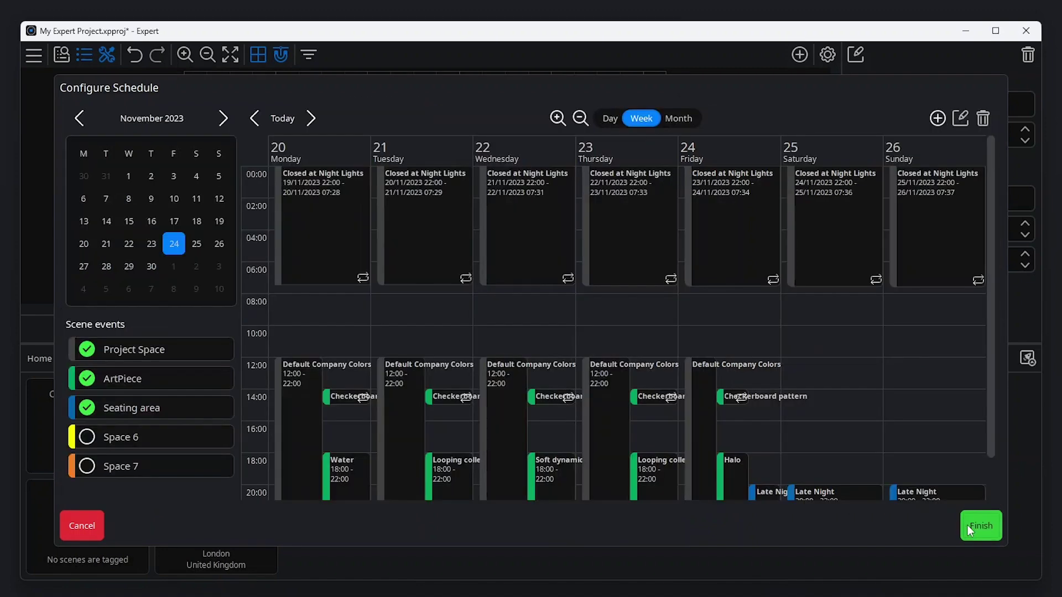
left_click(967, 525)
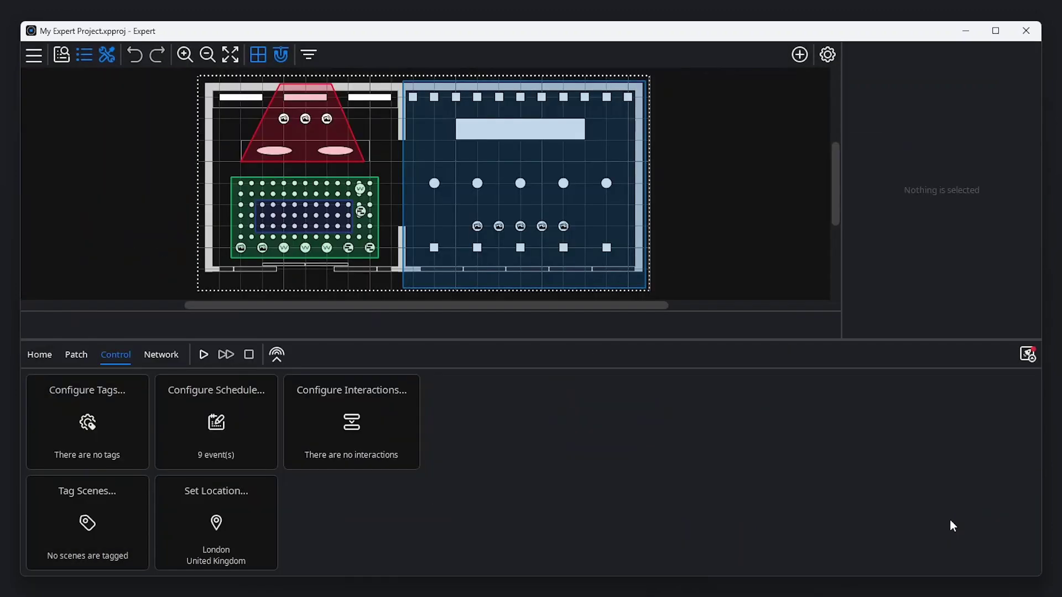
left_click(235, 527)
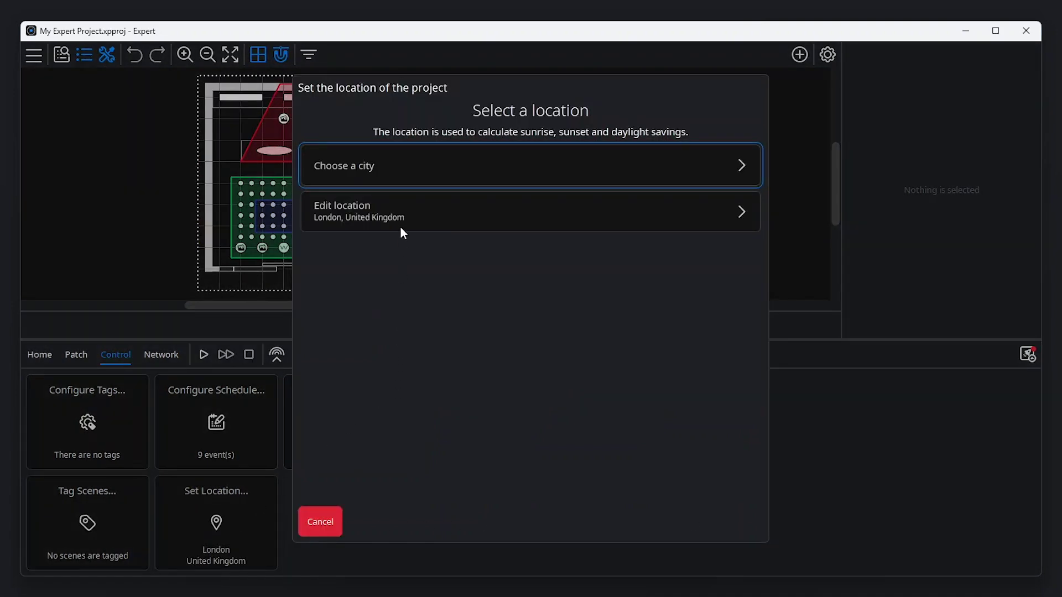
left_click(402, 171)
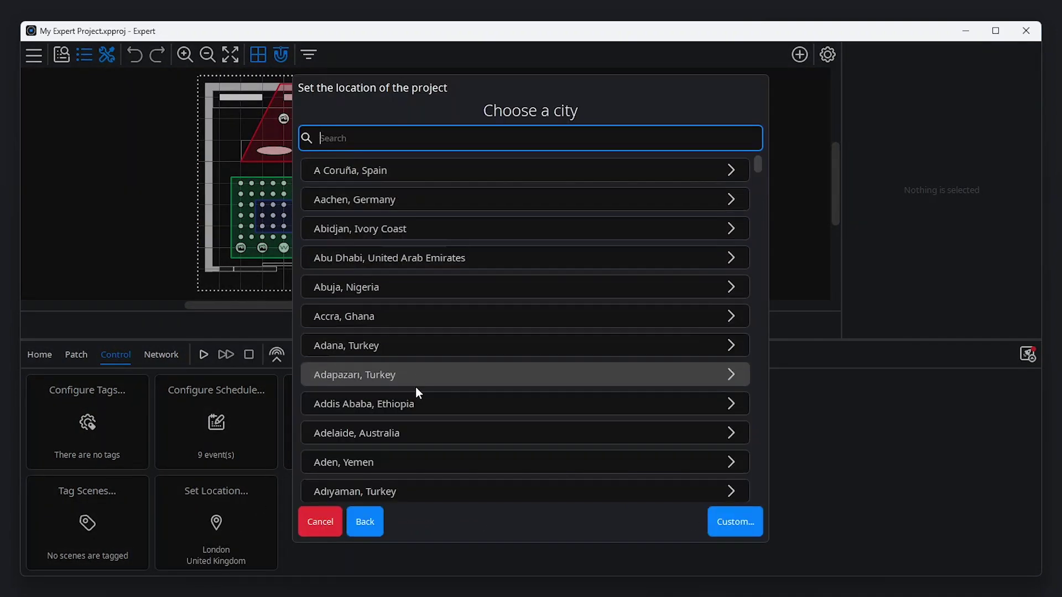
left_click(366, 515)
left_click(381, 230)
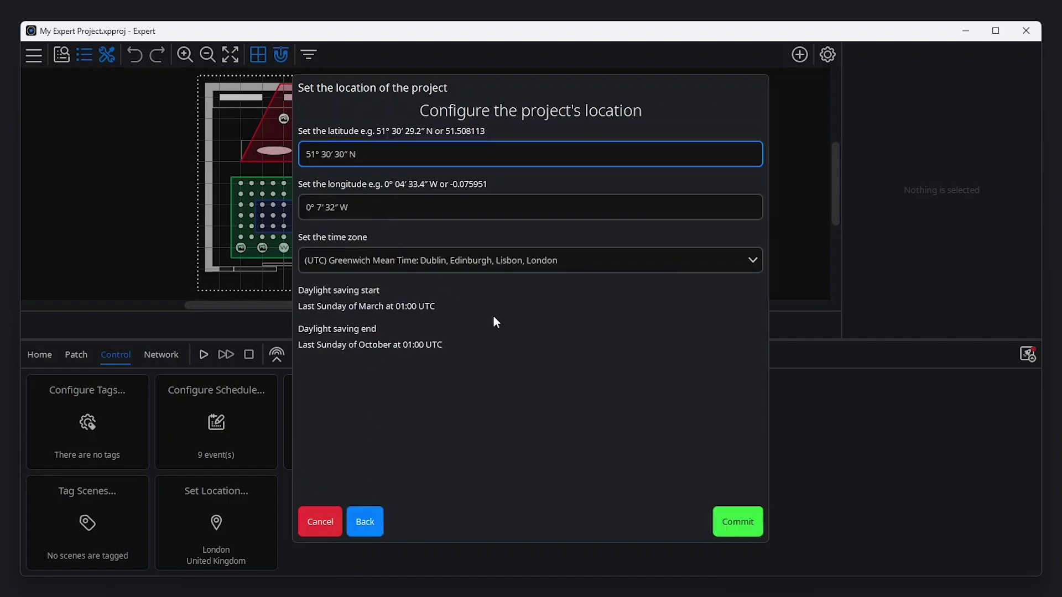
left_click(725, 523)
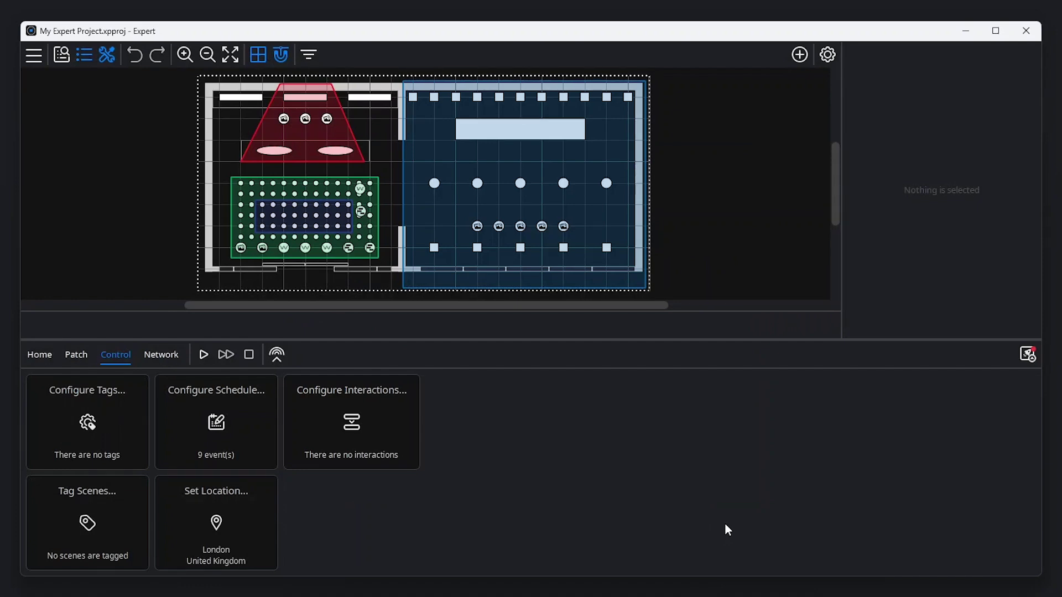
Simulate the project from 21:00:00 at 30× speed with the scene list shown
left_click(204, 355)
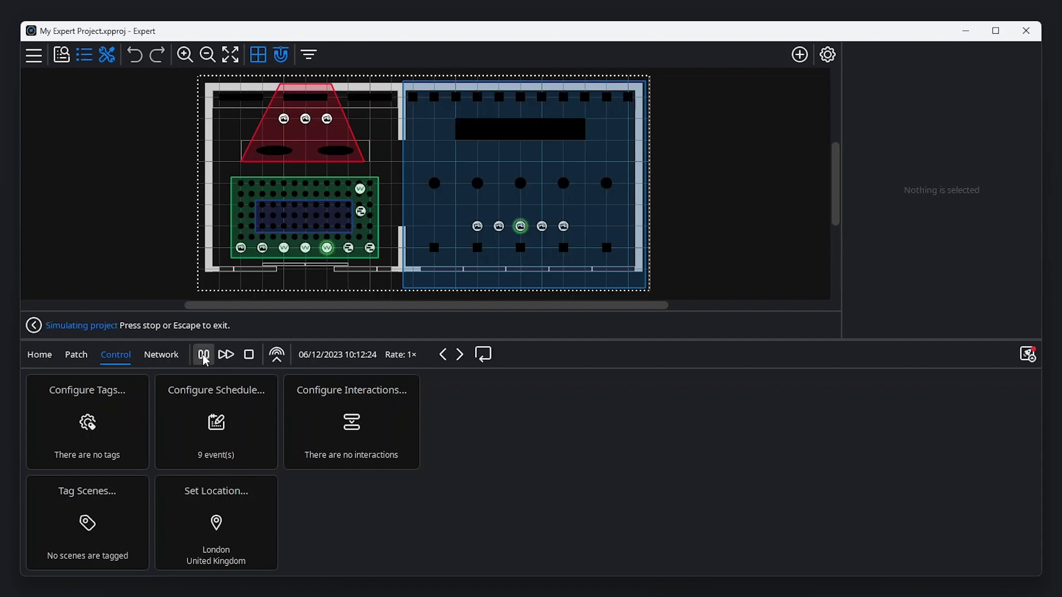
left_click(320, 356)
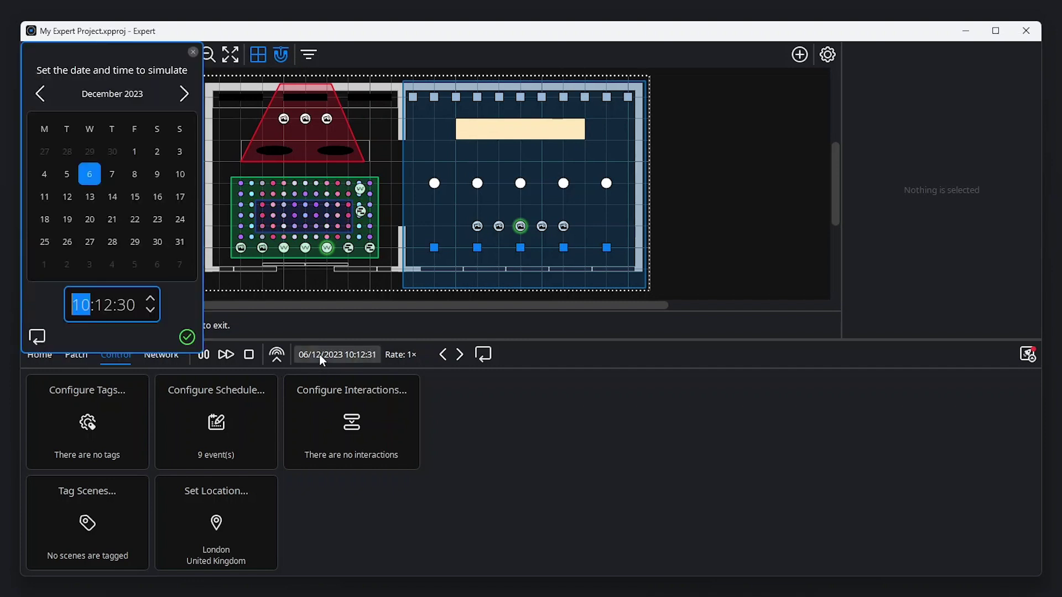
type("210000")
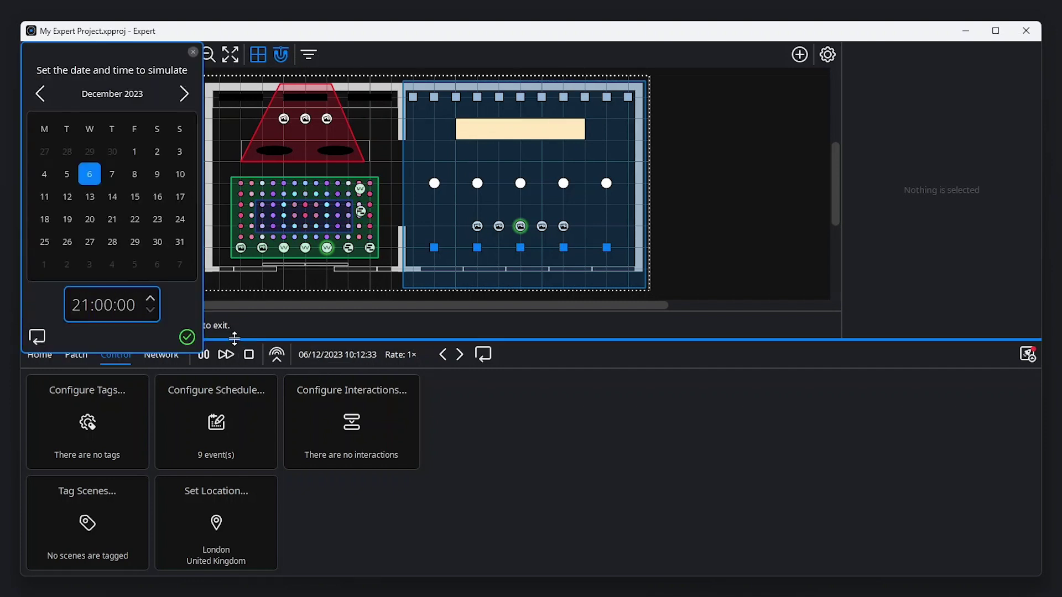
left_click(188, 335)
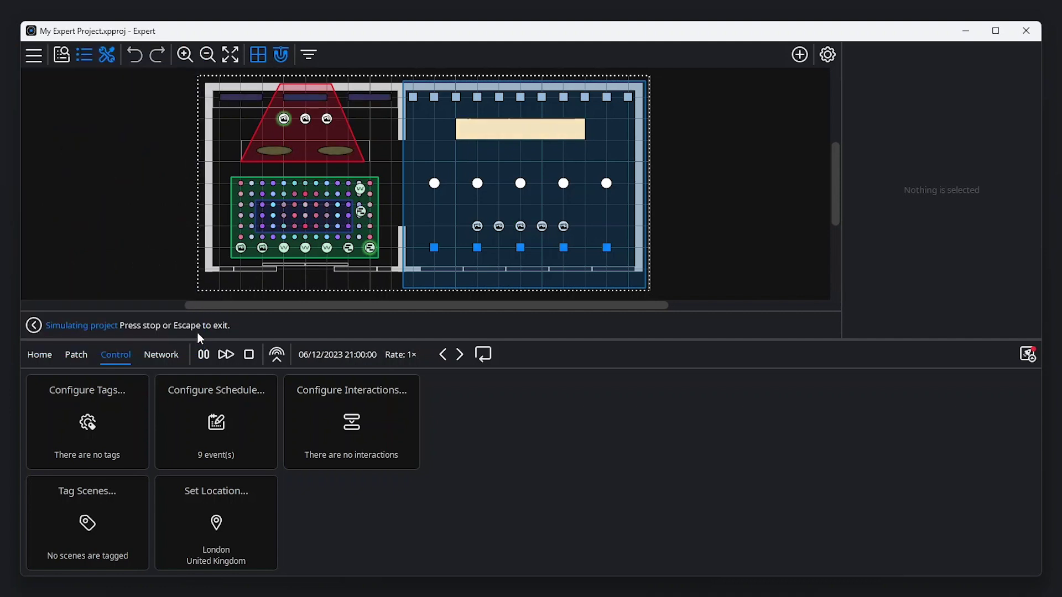
left_click(458, 359)
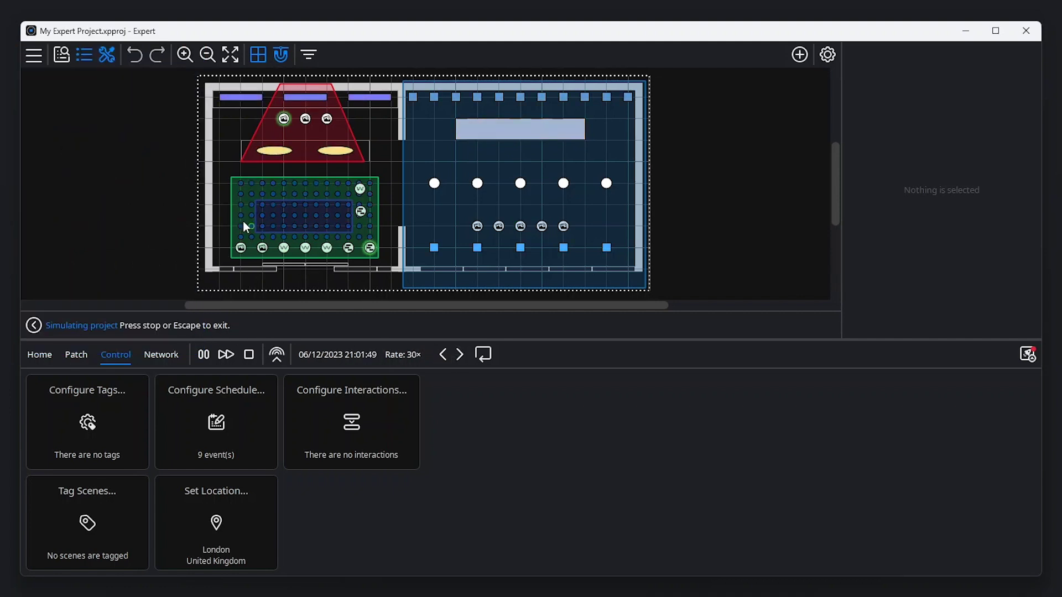
left_click(62, 55)
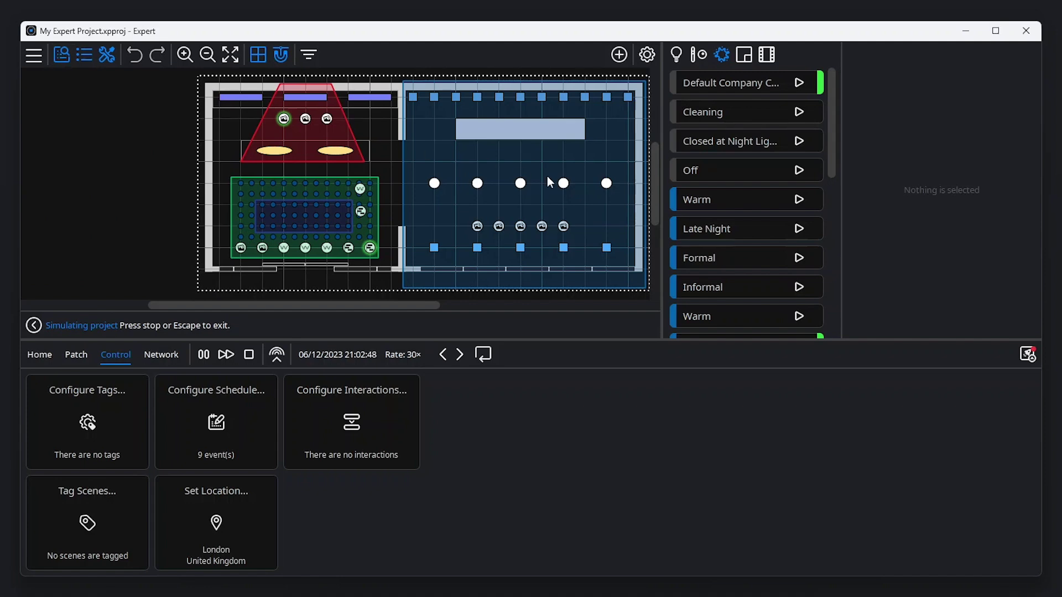
Play the Warm scene in the simulation
left_click(801, 316)
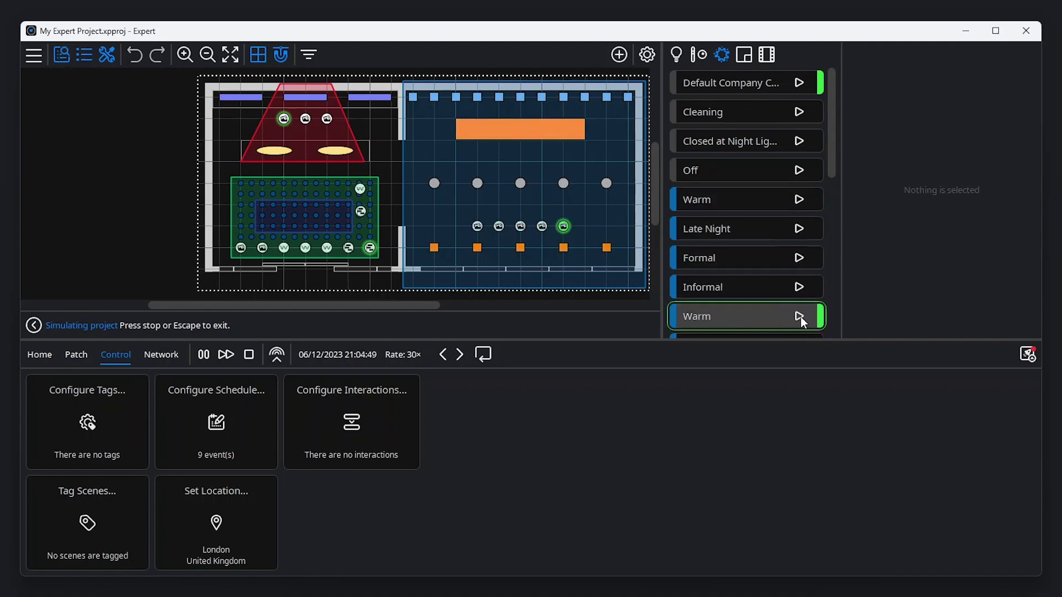